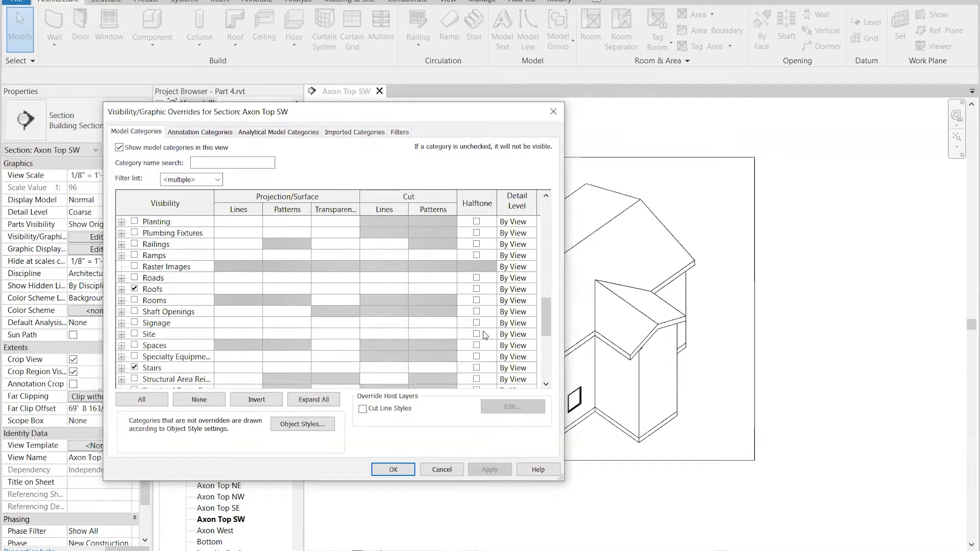
- Select the Stairs, Roofs, Mass, Generic Models, Floors, Doors and Columns categories together in the model category list
left_click(175, 369)
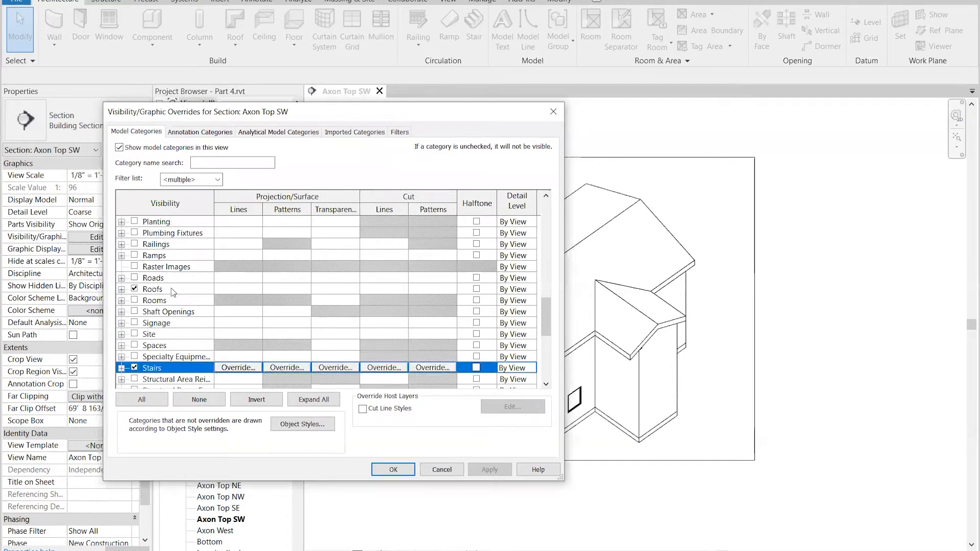
left_click(171, 290, "ctrl")
left_click_drag(545, 320, 545, 275)
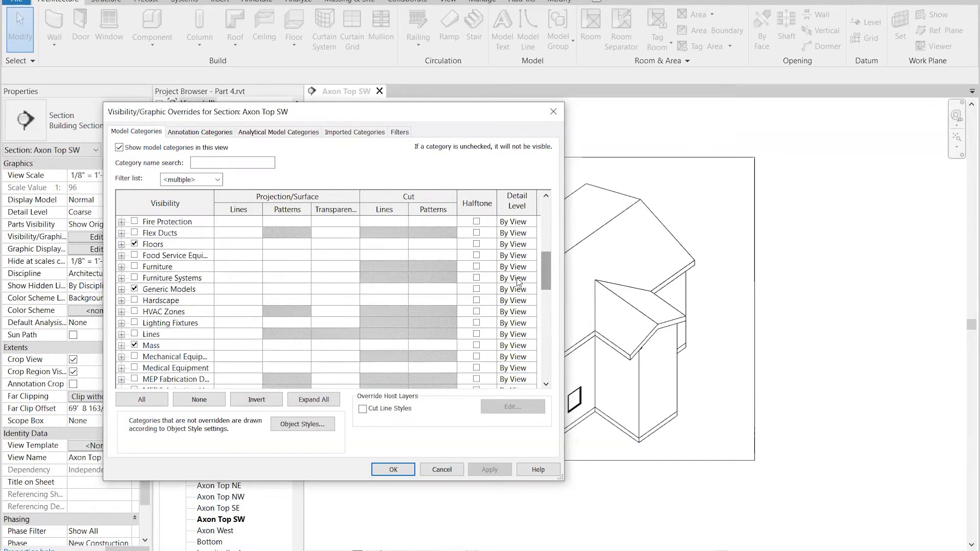
left_click(193, 347)
left_click(197, 290, "ctrl")
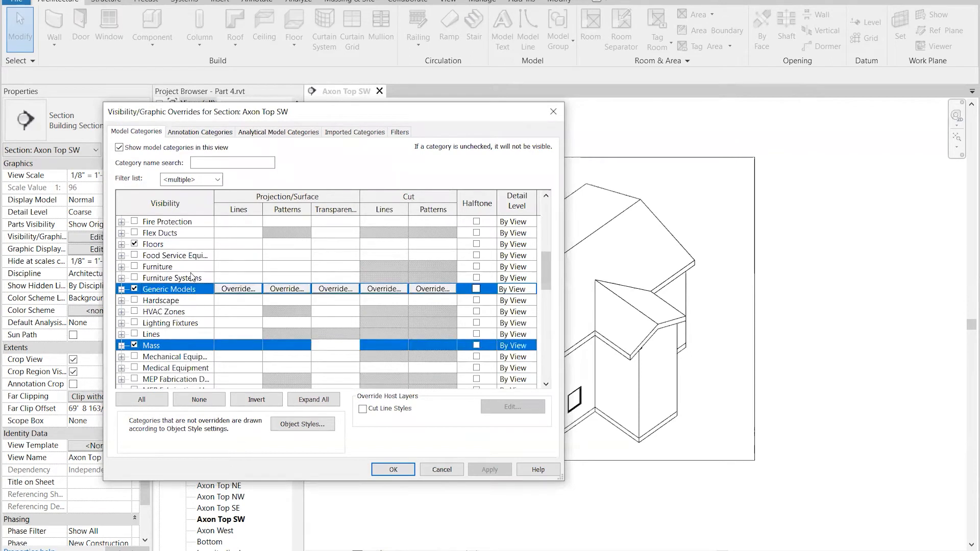
left_click(189, 247, "ctrl")
left_click_drag(549, 278, 551, 230)
left_click(198, 323, "ctrl")
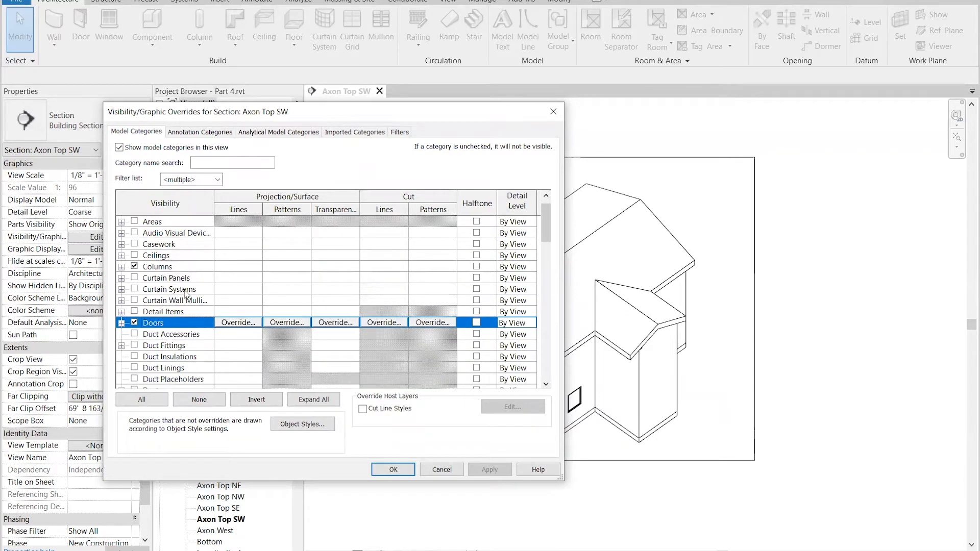
left_click(186, 267, "ctrl")
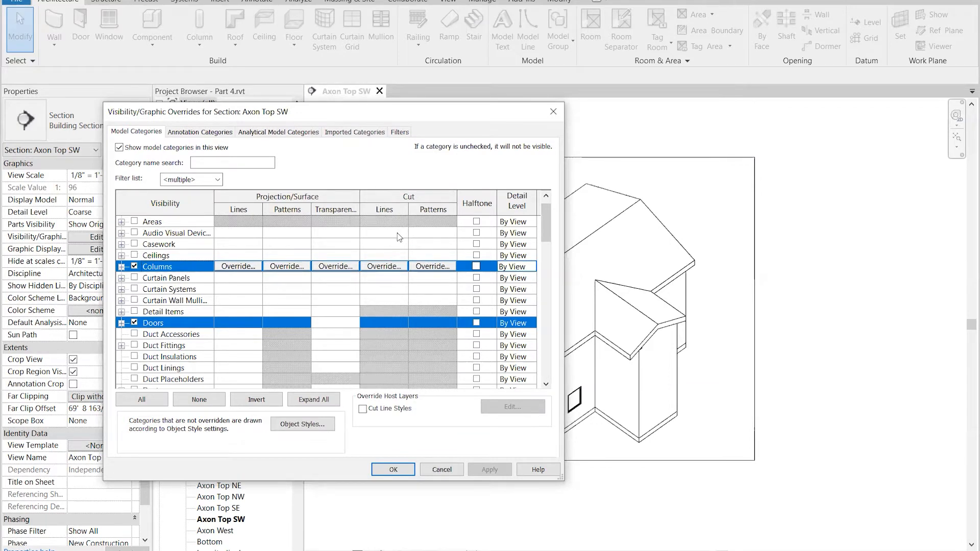
- Override the cut pattern of the selected categories with a solid foreground fill in gray, RGB 128-128-128
left_click(433, 266)
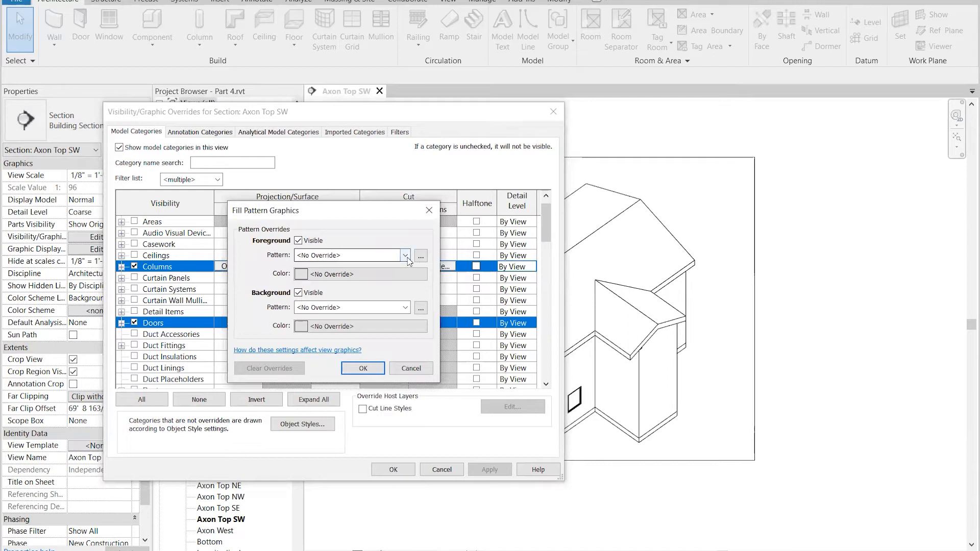
left_click(408, 261)
left_click(341, 269)
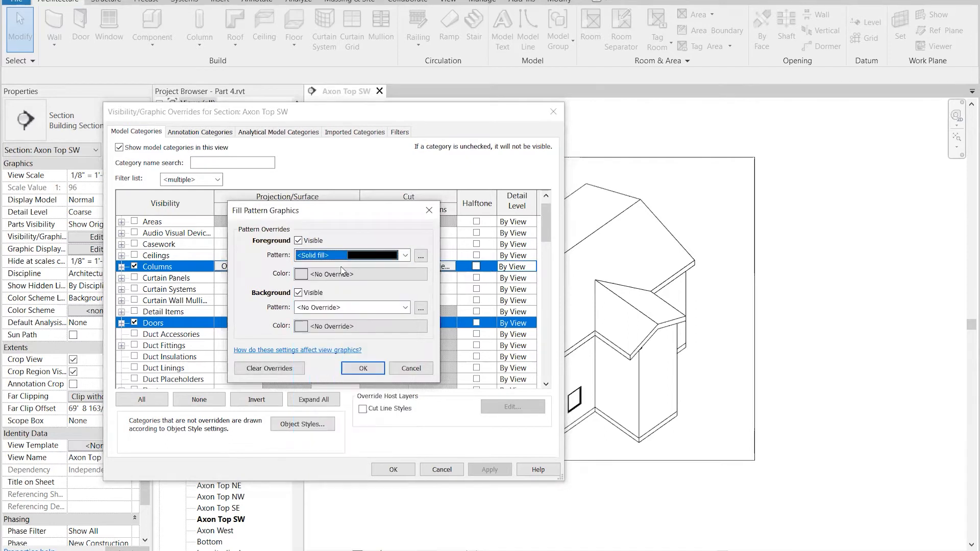
left_click(351, 278)
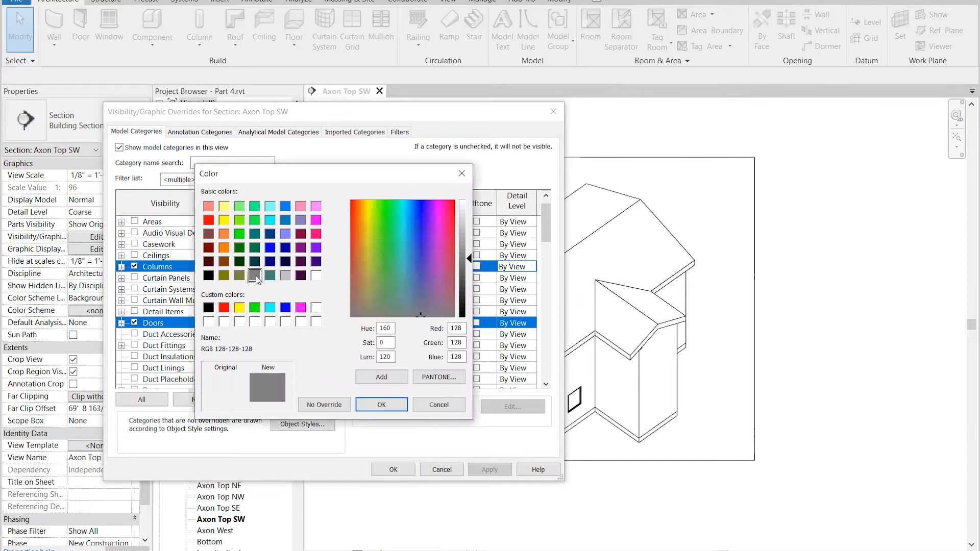
left_click(380, 406)
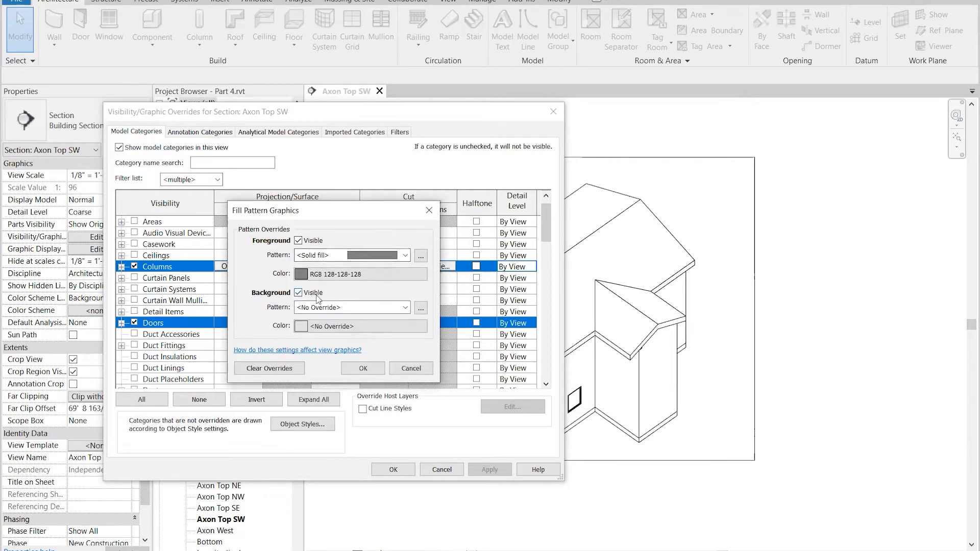
left_click(362, 368)
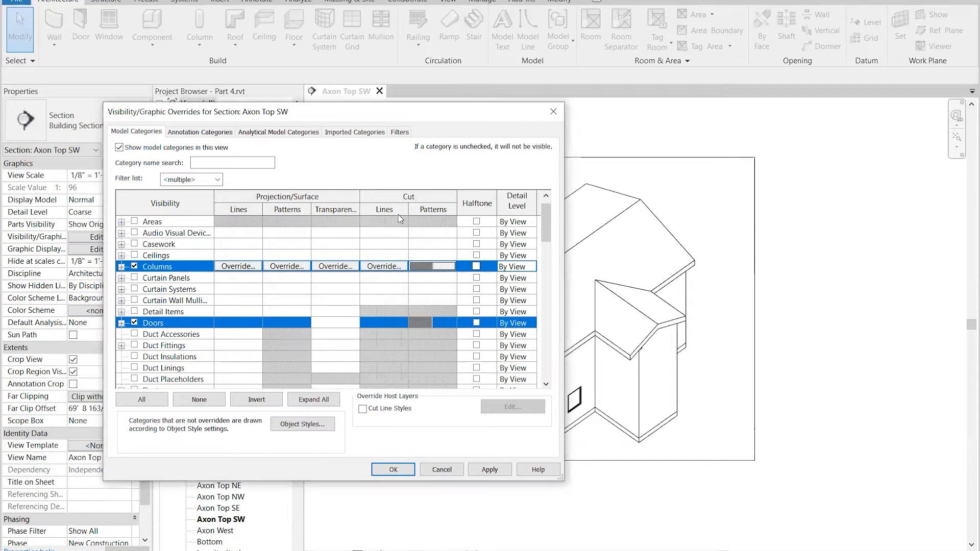
- Override the cut lines of the selected categories with a Solid pattern, Black color and weight 4
left_click(384, 266)
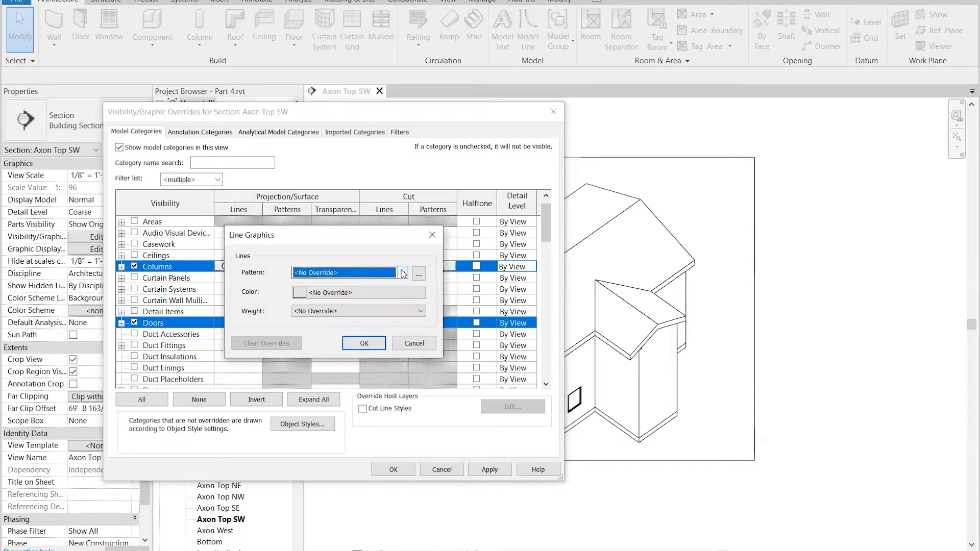
left_click(402, 272)
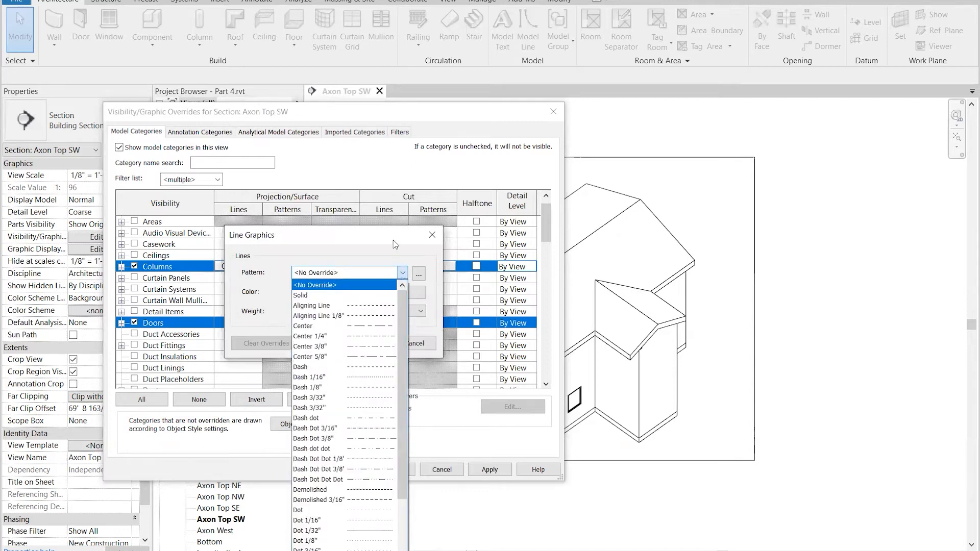
left_click(403, 273)
left_click(401, 273)
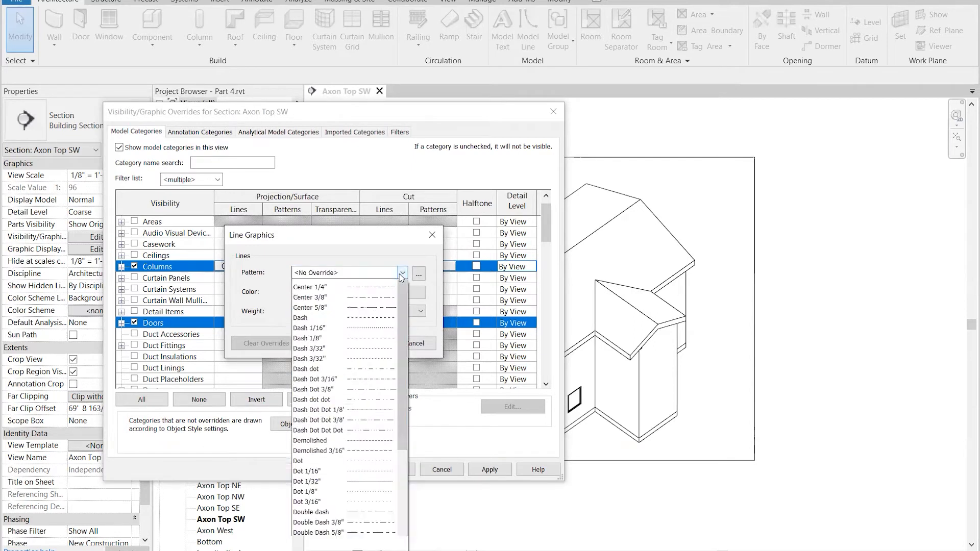
left_click(347, 296)
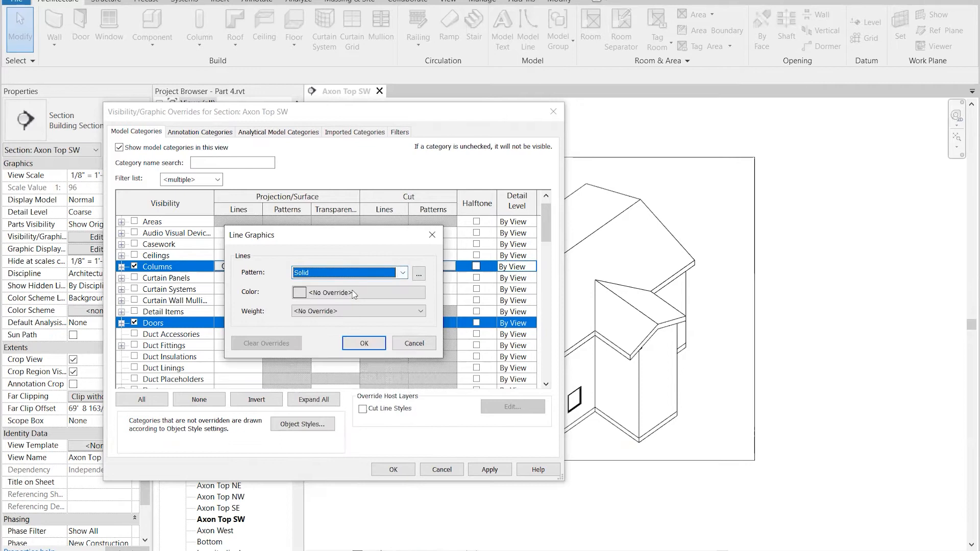
left_click(354, 293)
left_click(208, 276)
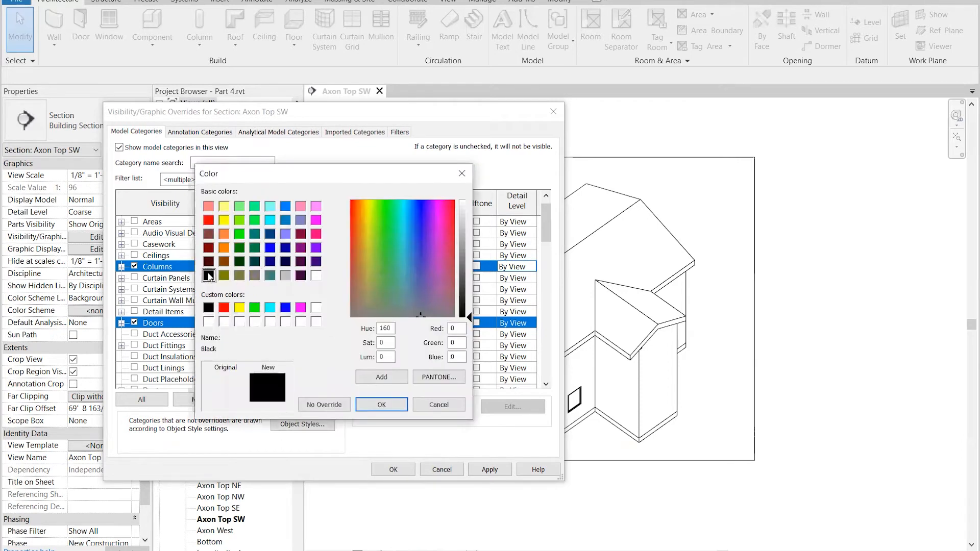
left_click(383, 405)
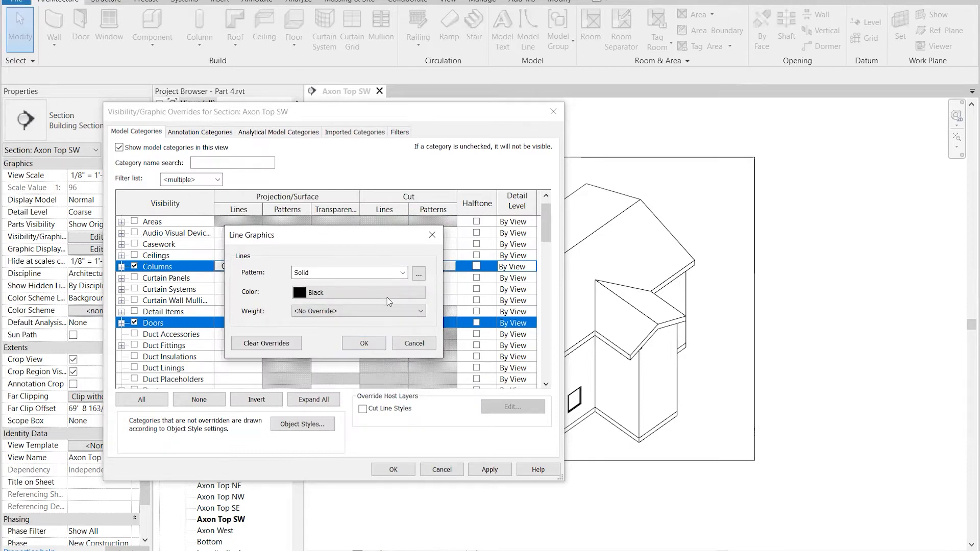
left_click(422, 311)
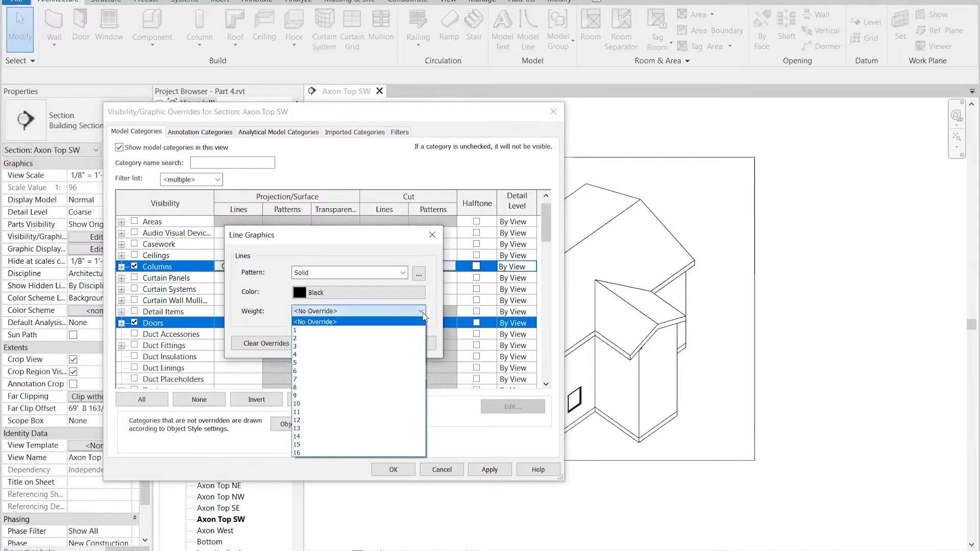
left_click(337, 354)
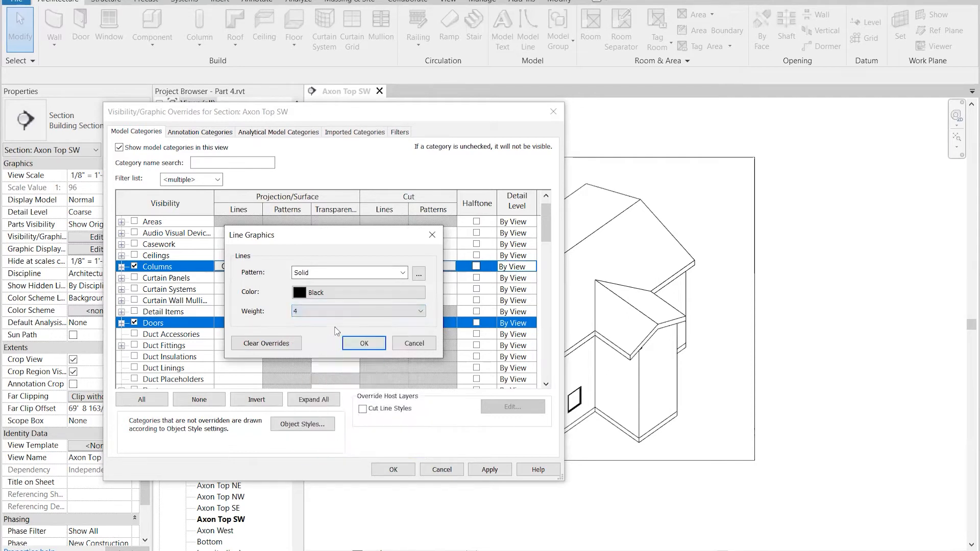
left_click(362, 345)
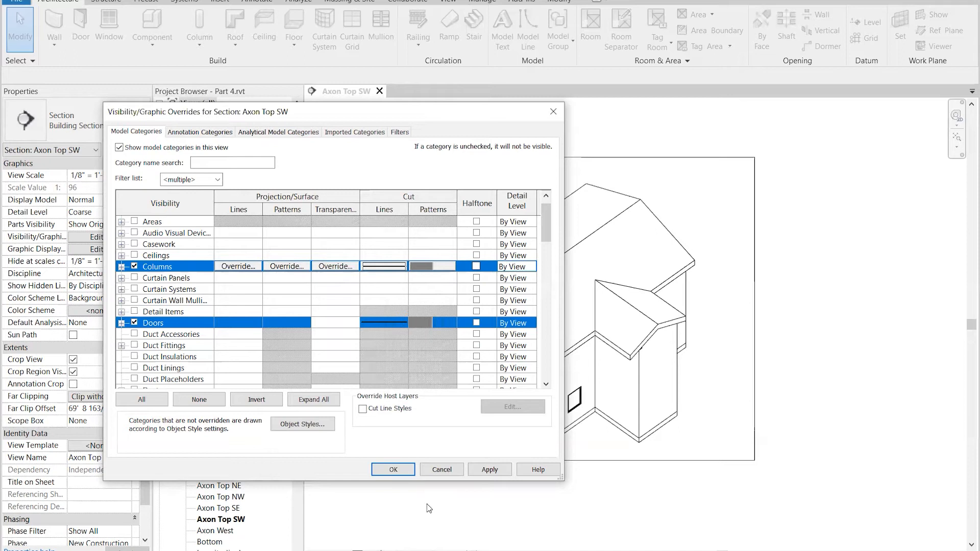
- Review the cut overrides on the checked model categories and clear the category selection
left_click(170, 323)
scroll(181, 341, "down", 6)
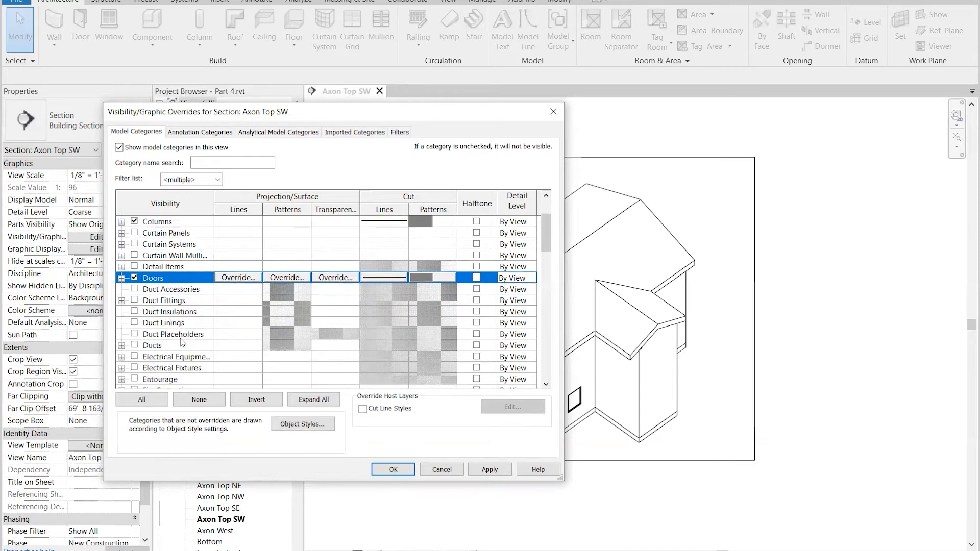
scroll(178, 359, "down", 3)
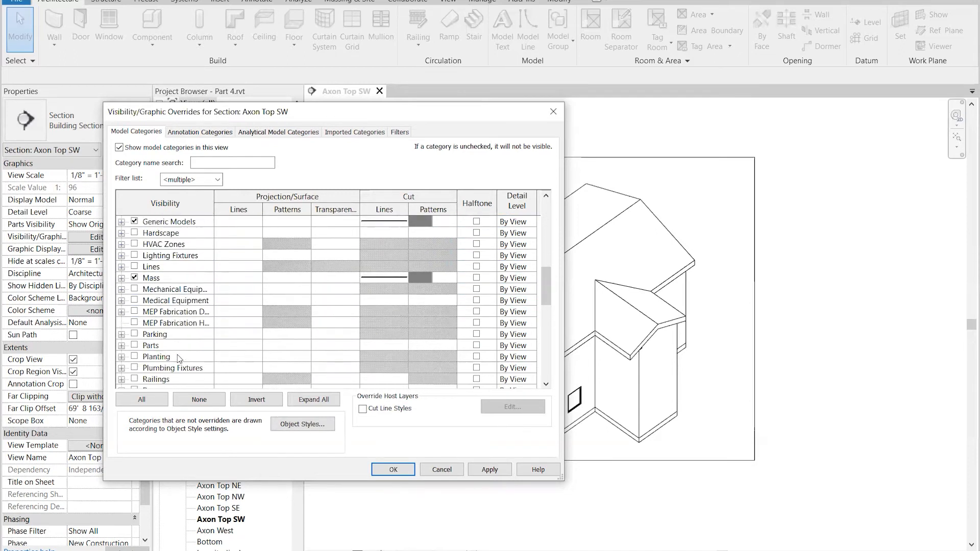
scroll(178, 358, "up", 1)
left_click(199, 399)
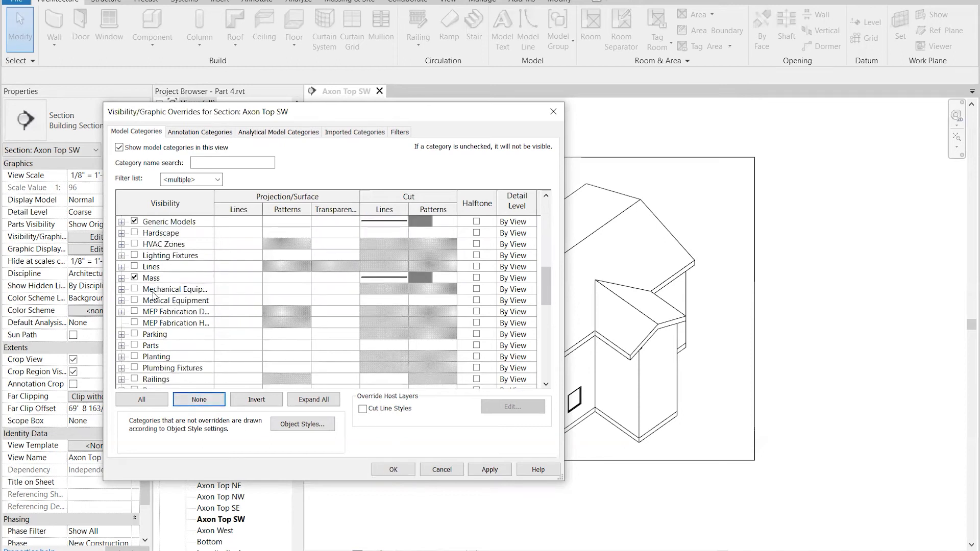
left_click(143, 401)
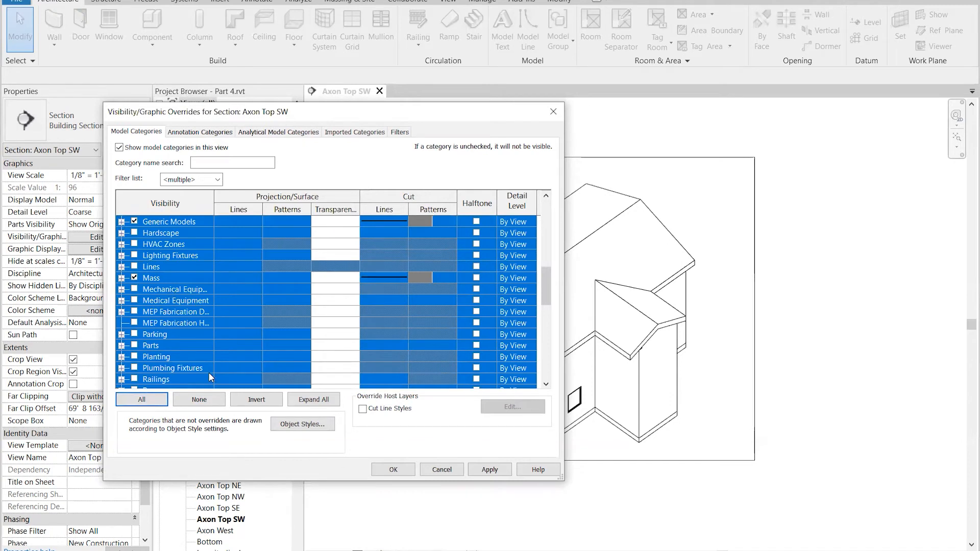
left_click(204, 405)
- Set the Roofs category's projection/surface foreground pattern to the wider-spaced diagonal crosshatch
scroll(197, 324, "down", 3)
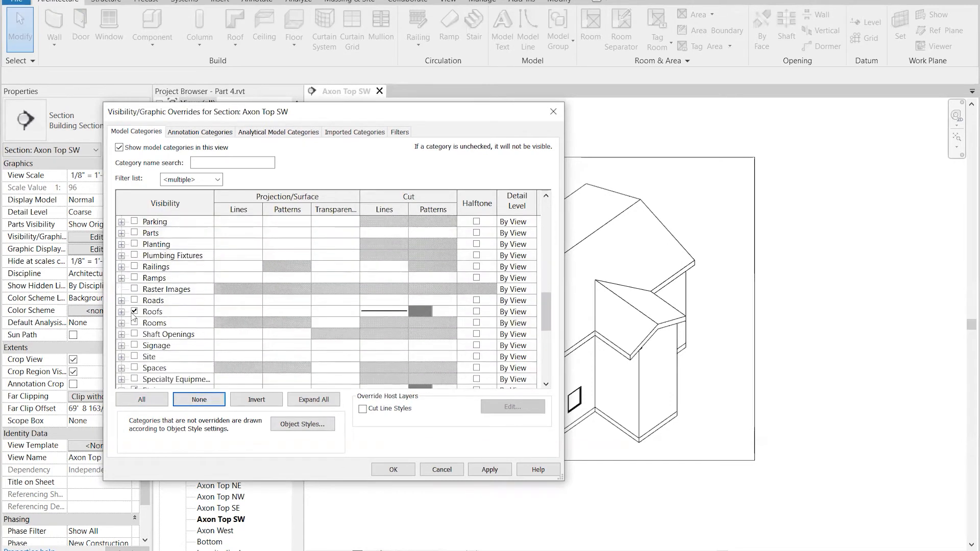
left_click(181, 313)
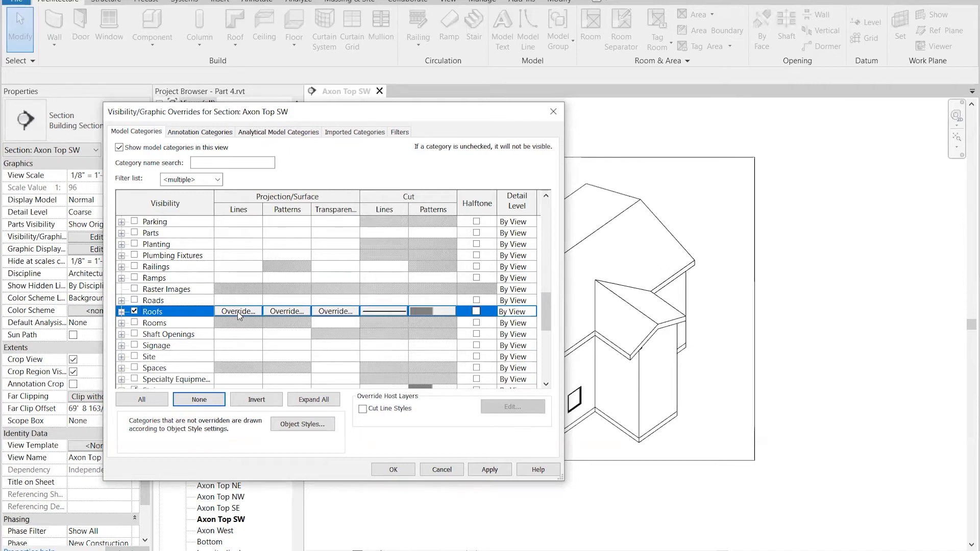
left_click(288, 312)
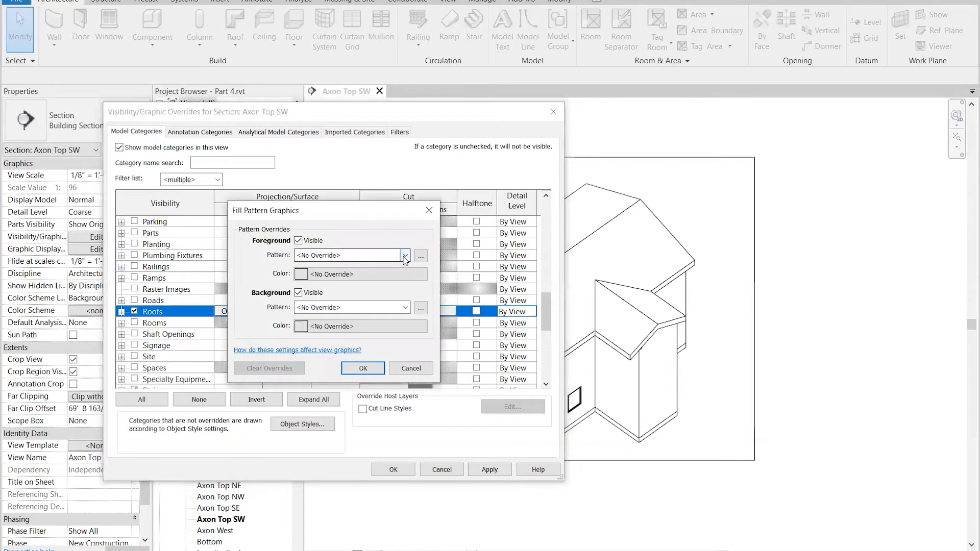
left_click(404, 256)
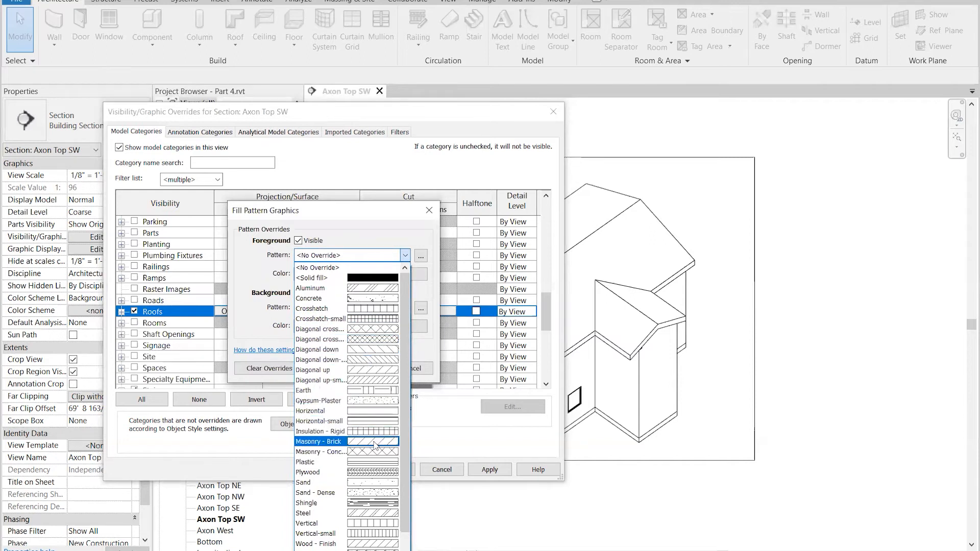
scroll(375, 446, "down", 1)
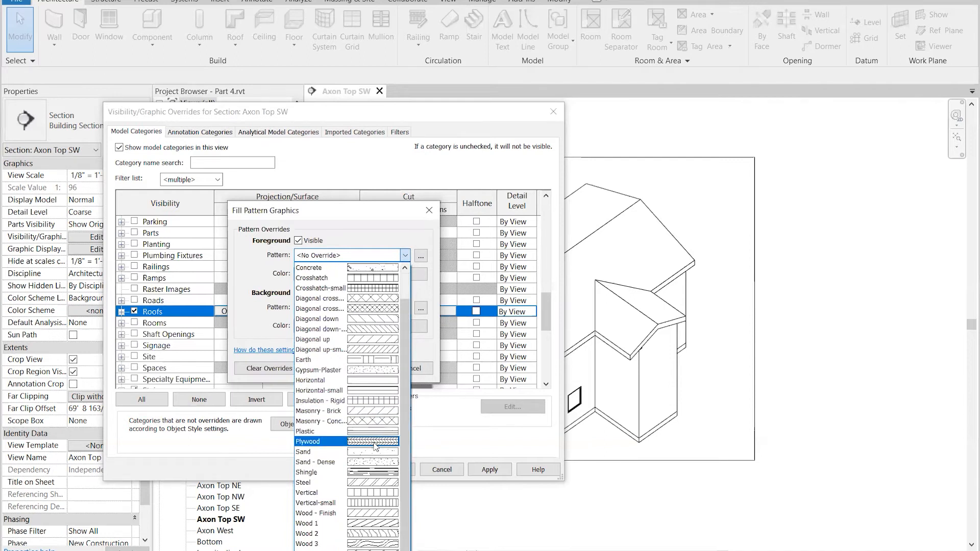
scroll(375, 445, "up", 1)
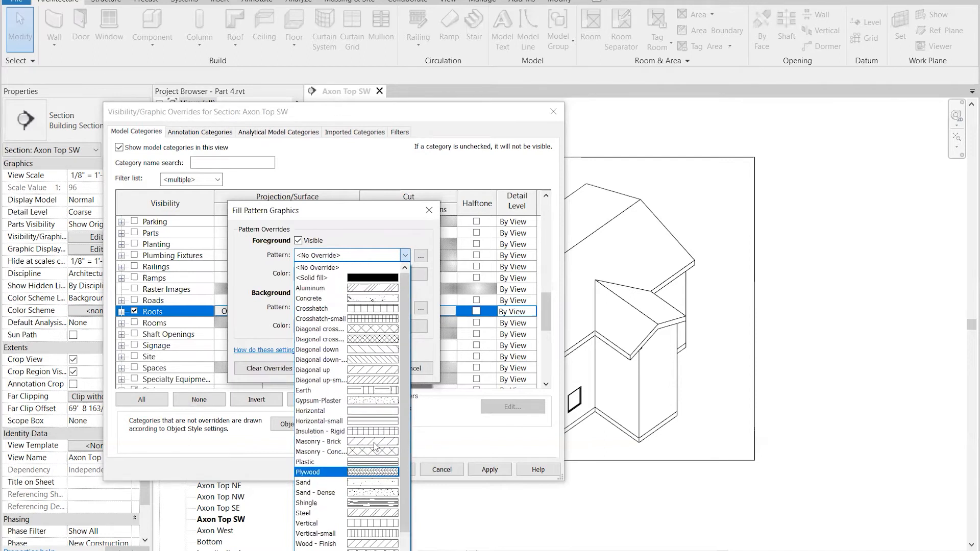
left_click(370, 338)
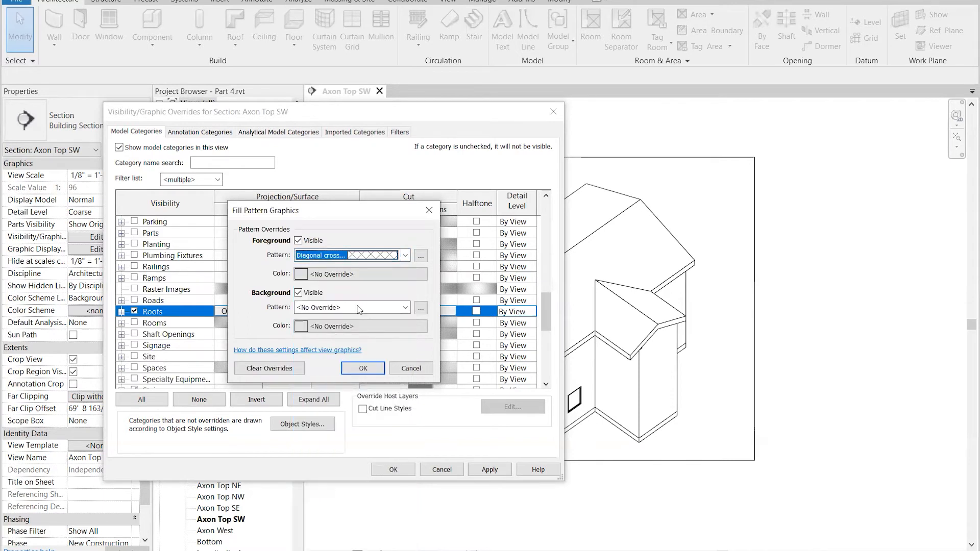
- Color the roof surface pattern Red, apply the overrides to the view, and move the dialog aside to reveal the model
left_click(334, 274)
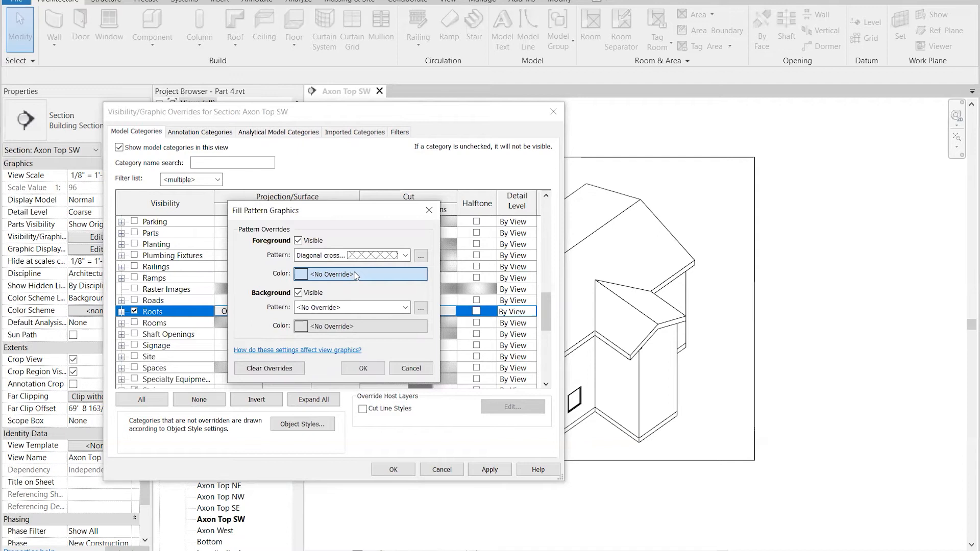
left_click(208, 220)
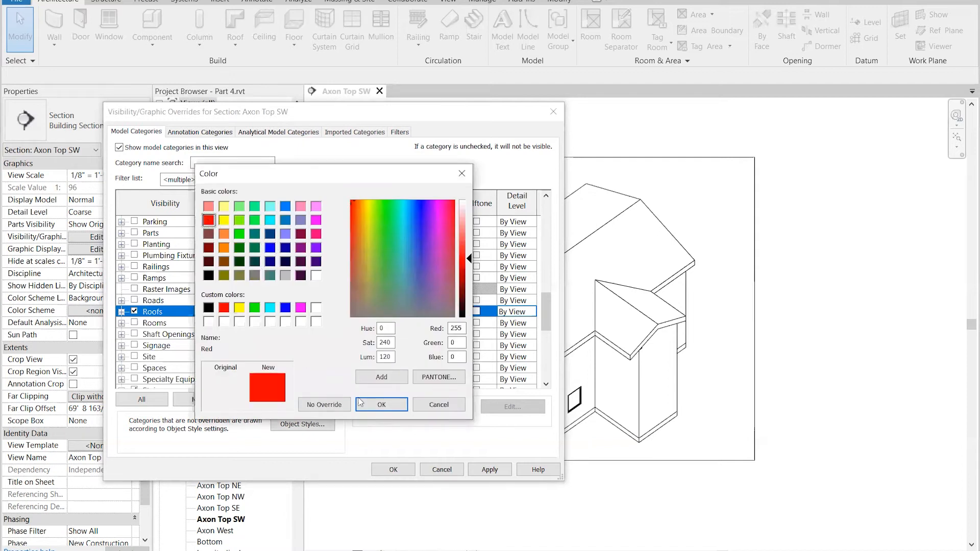
left_click(380, 404)
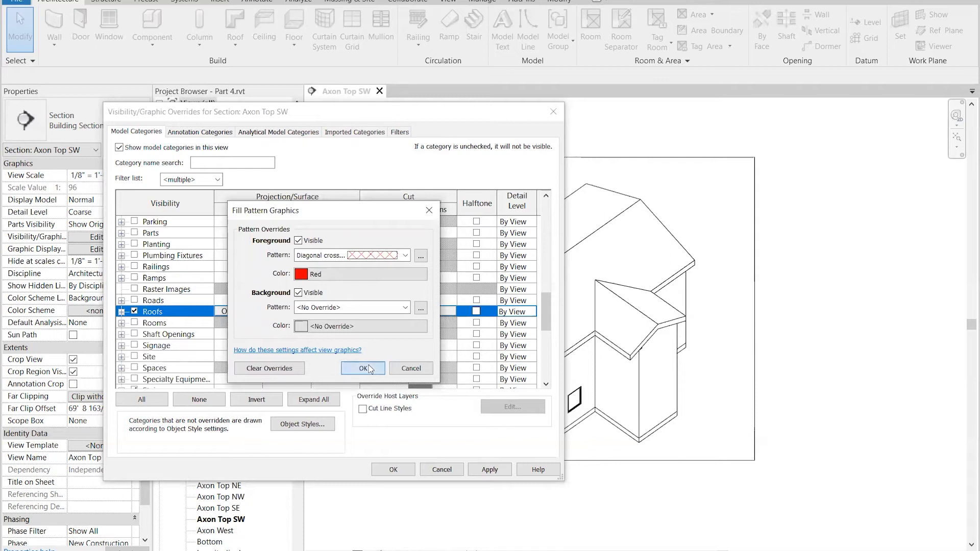
left_click(363, 368)
left_click(491, 470)
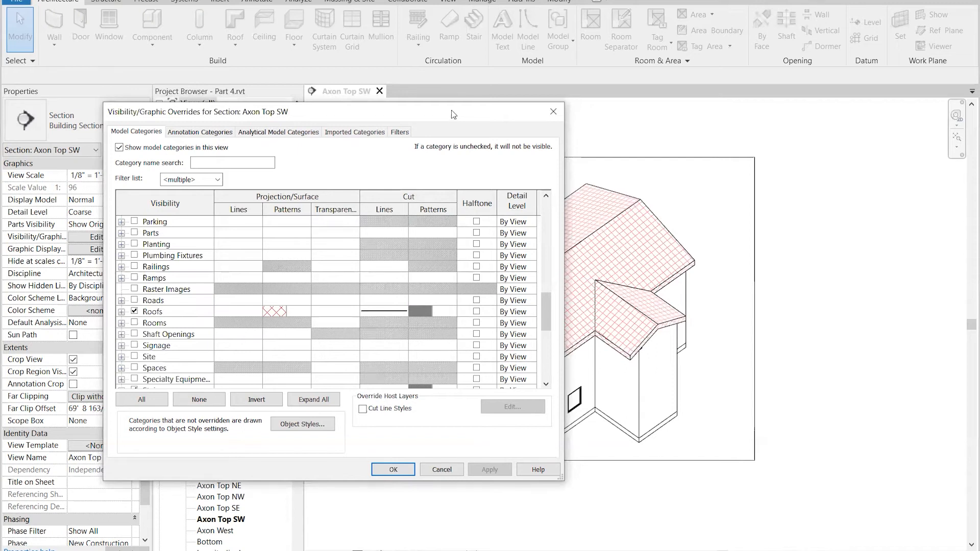
left_click_drag(454, 114, 352, 92)
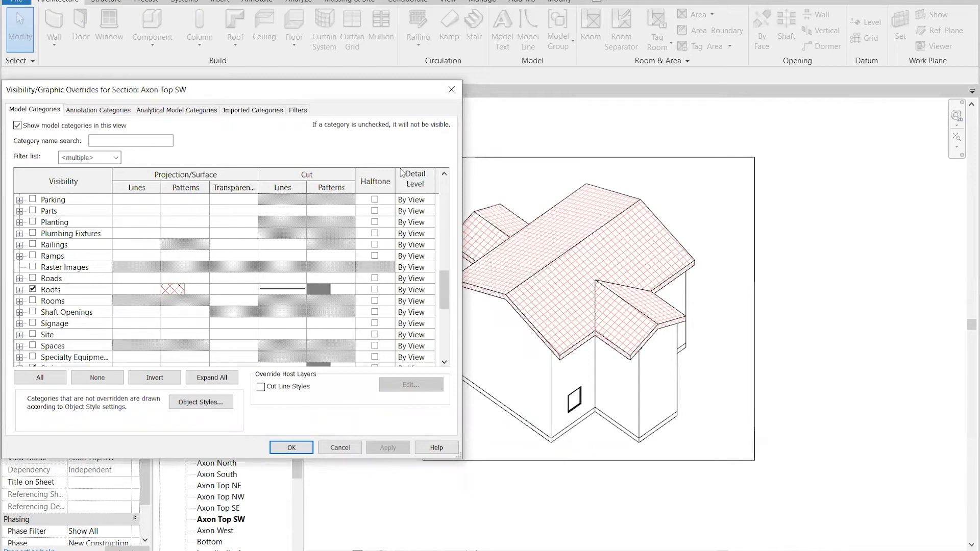
- Set the Walls category's projection/surface foreground pattern to Diagonal up
left_click_drag(444, 288, 427, 375)
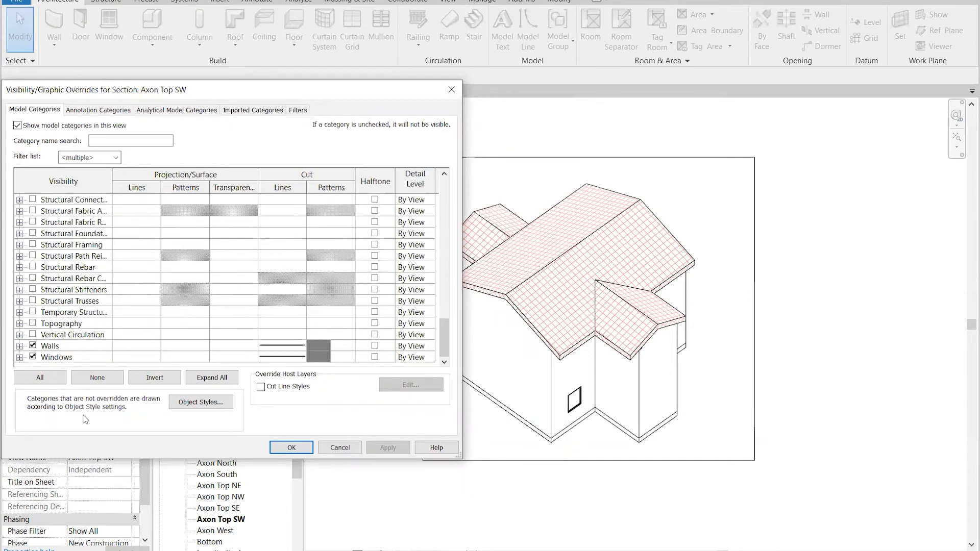
left_click(194, 345)
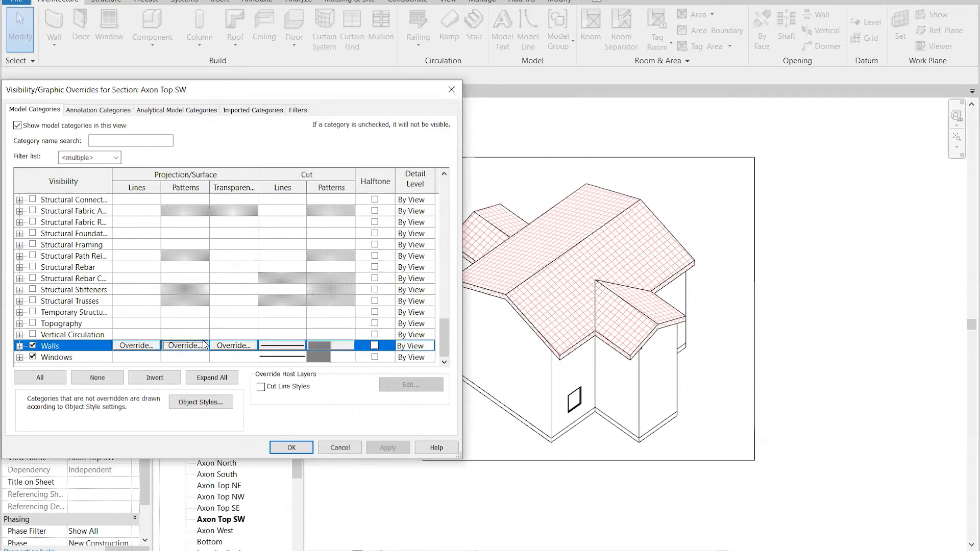
left_click(204, 345)
left_click(303, 233)
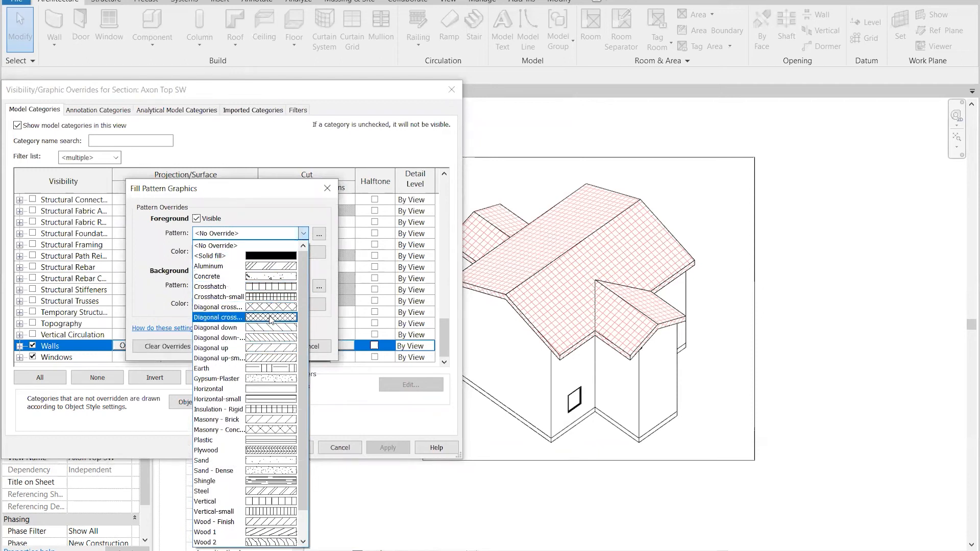
left_click(264, 348)
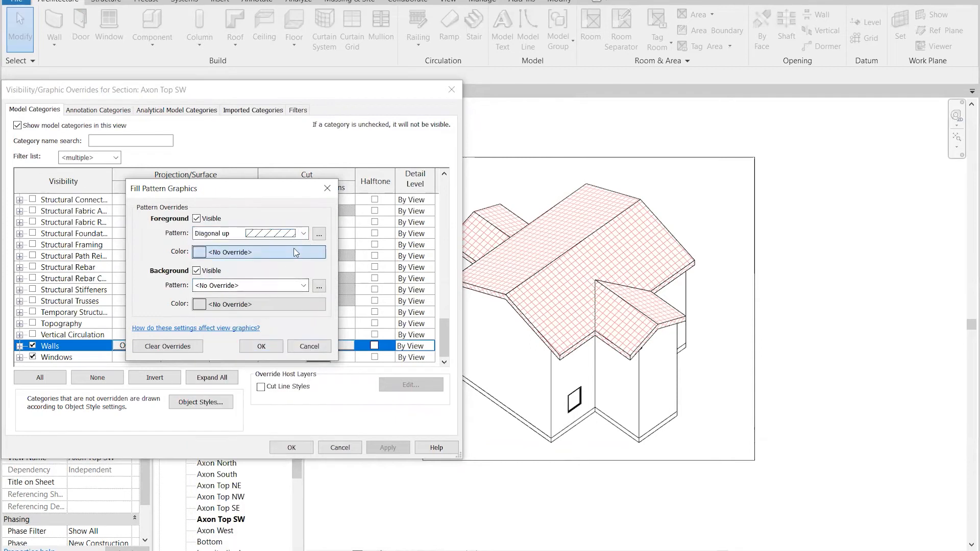
- Color the wall surface pattern Blue, apply the overrides to the view, and close the overrides dialog
left_click(295, 253)
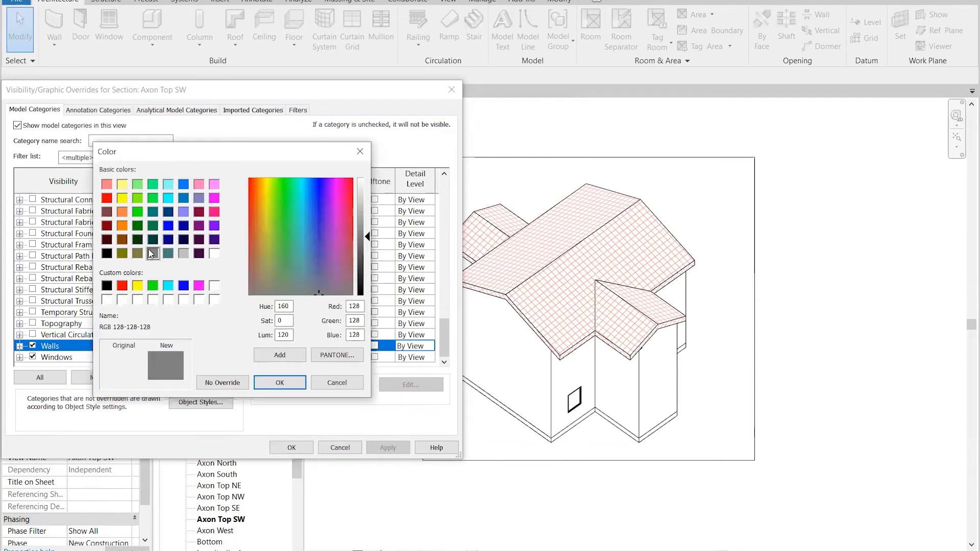
left_click(168, 226)
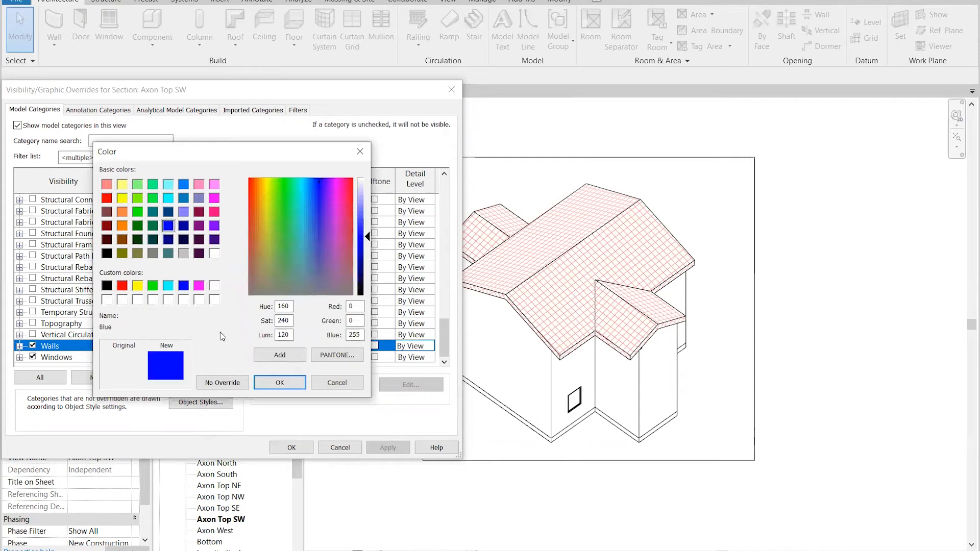
left_click(280, 382)
left_click(267, 345)
left_click(387, 448)
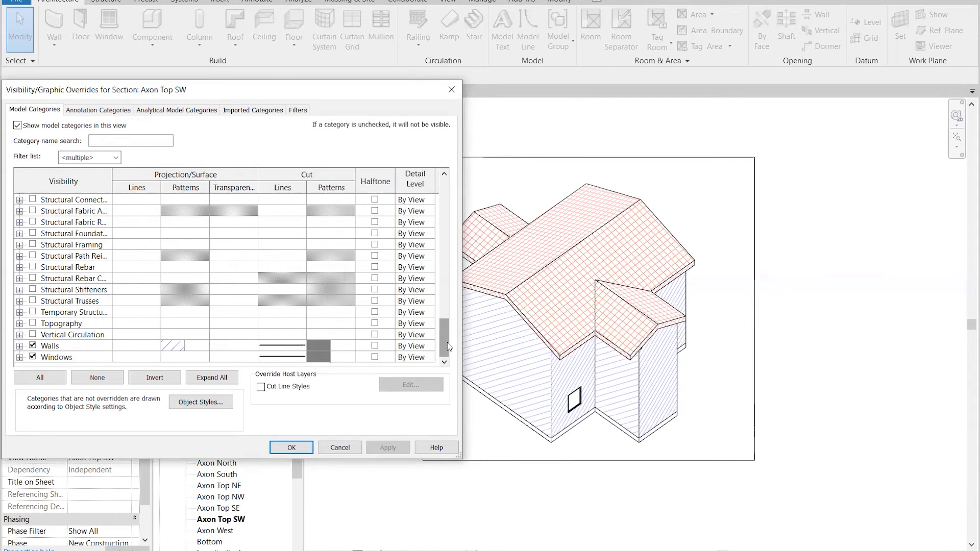
left_click(300, 451)
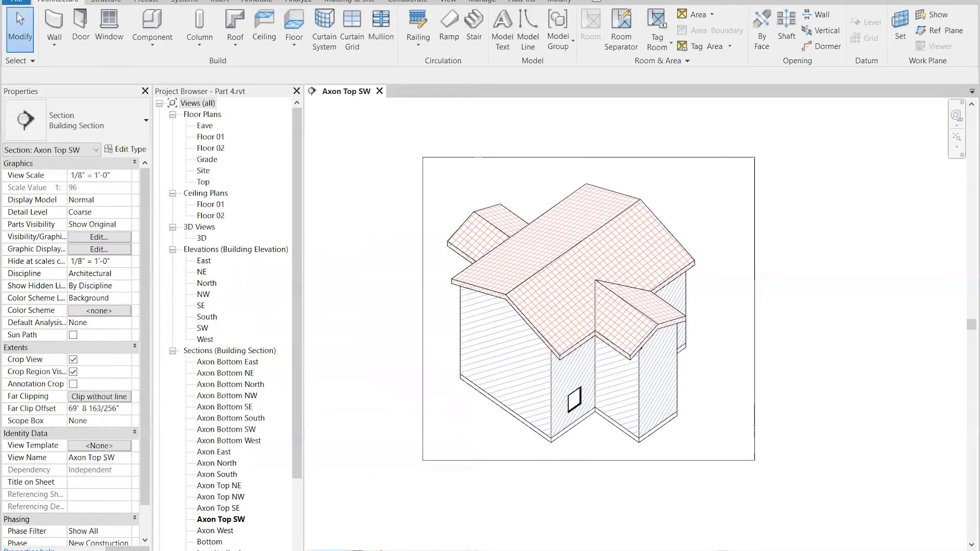
- Switch the view's visual style to Shaded and turn on shadows
left_click(378, 548)
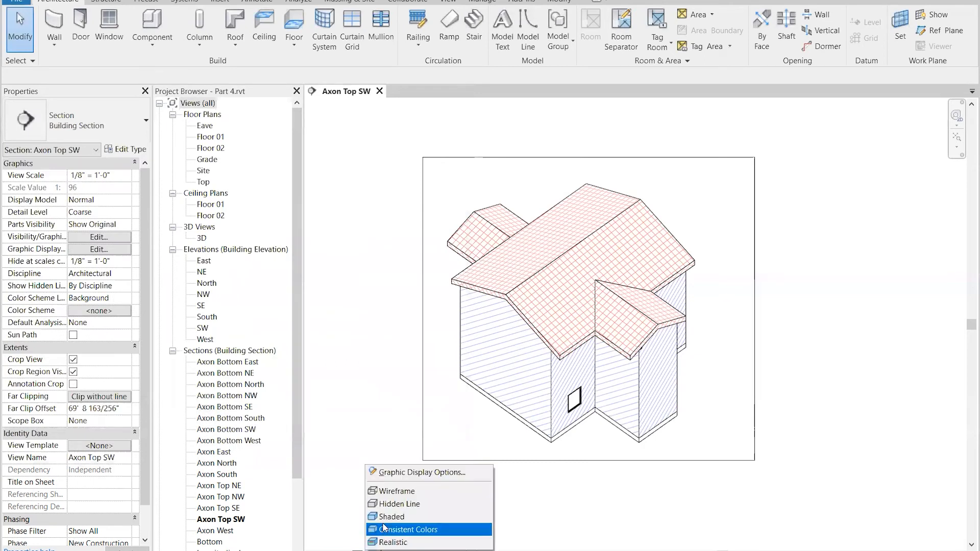
left_click(372, 517)
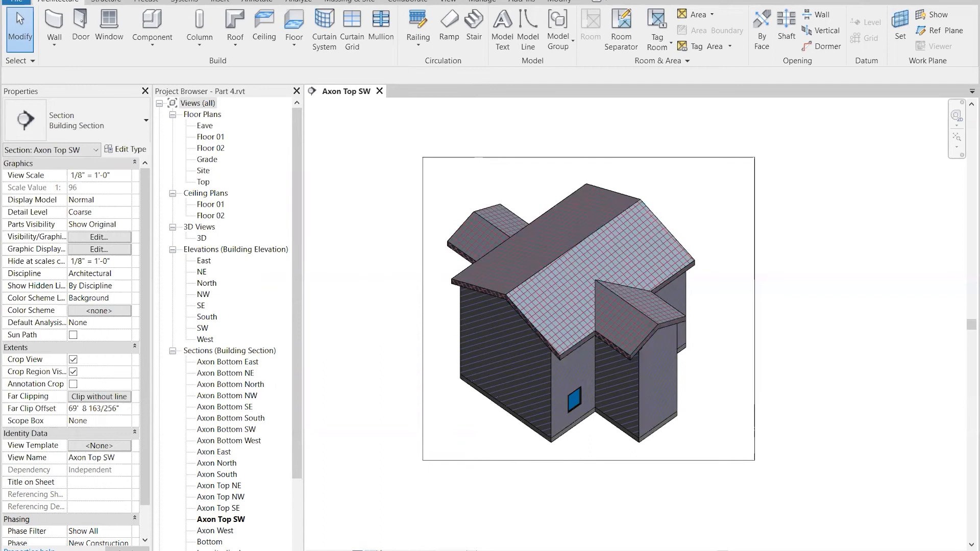
left_click(391, 548)
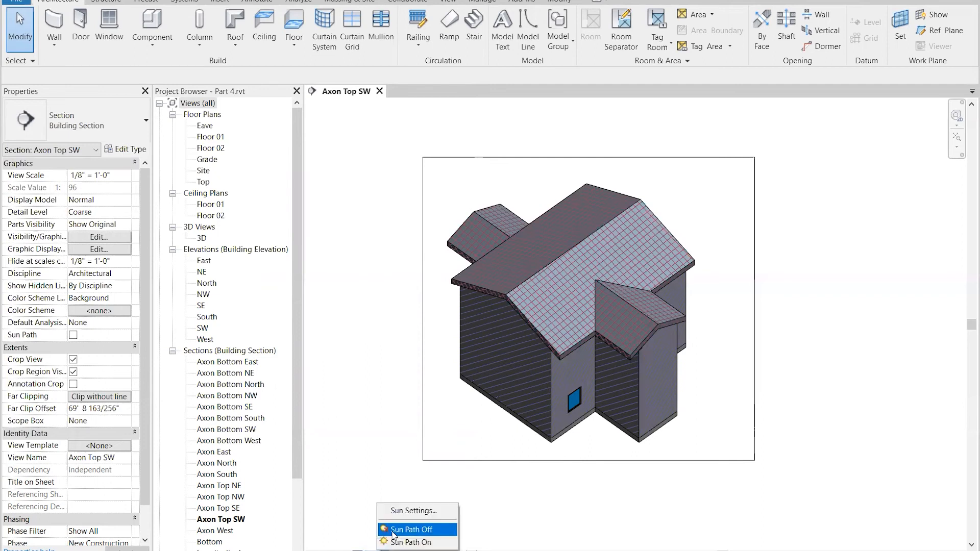
left_click(396, 549)
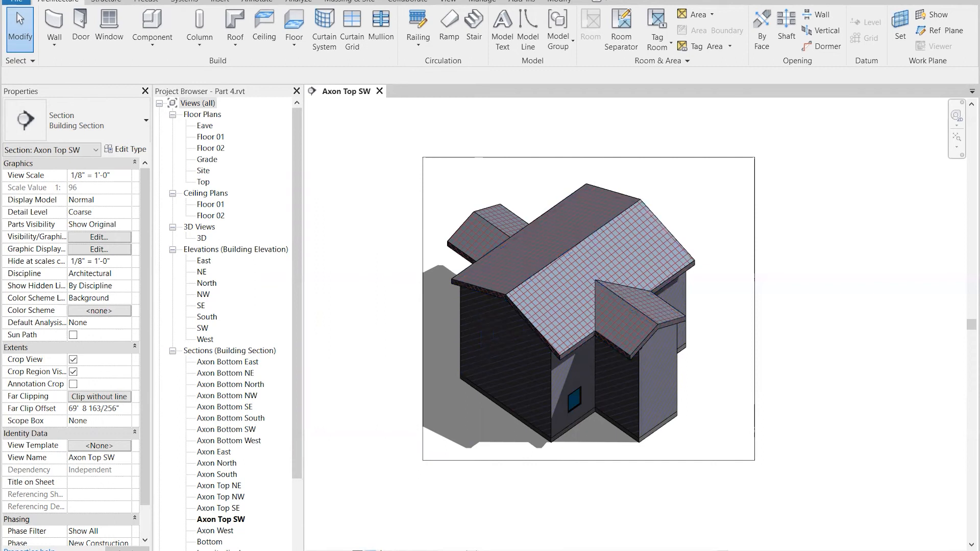
- Reopen the visibility/graphic overrides of the Axon Top SW view
left_click(372, 548)
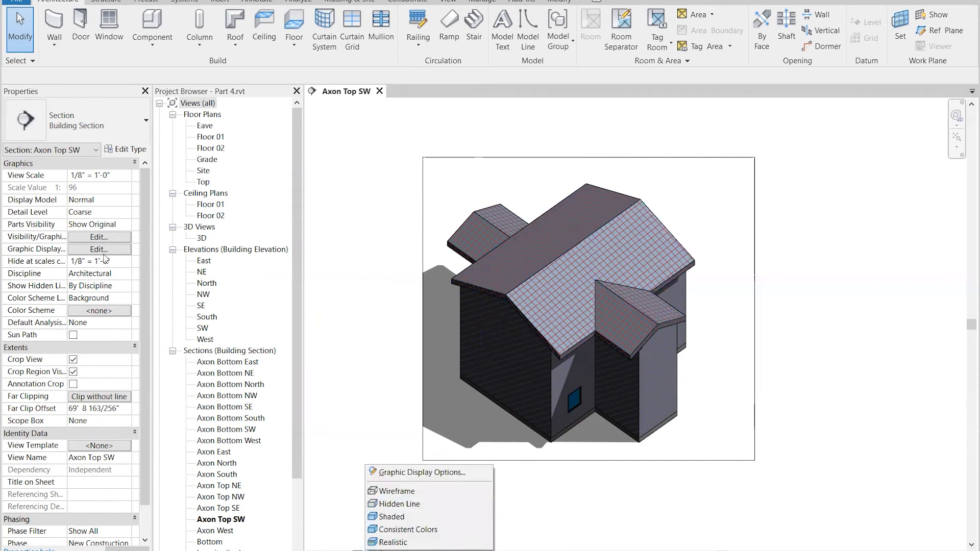
left_click(98, 237)
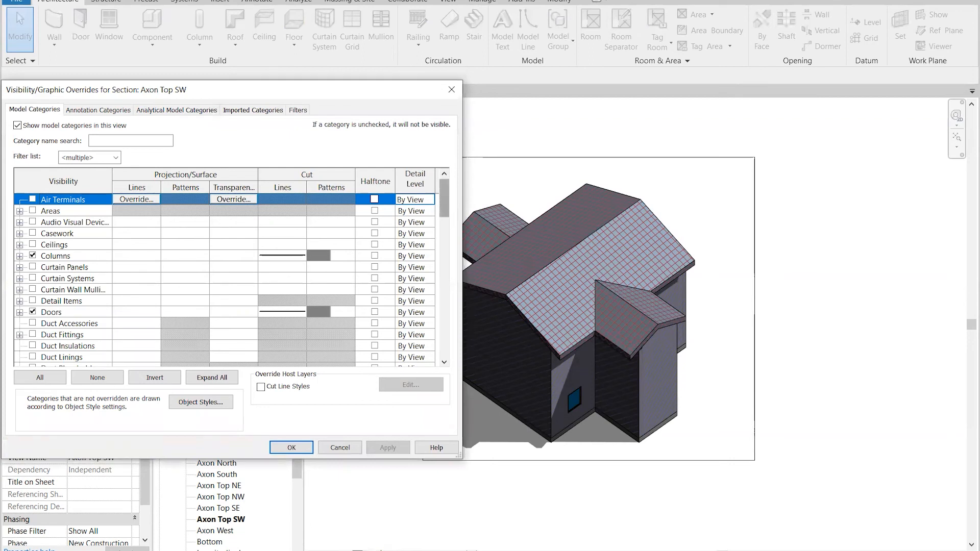
left_click(83, 256)
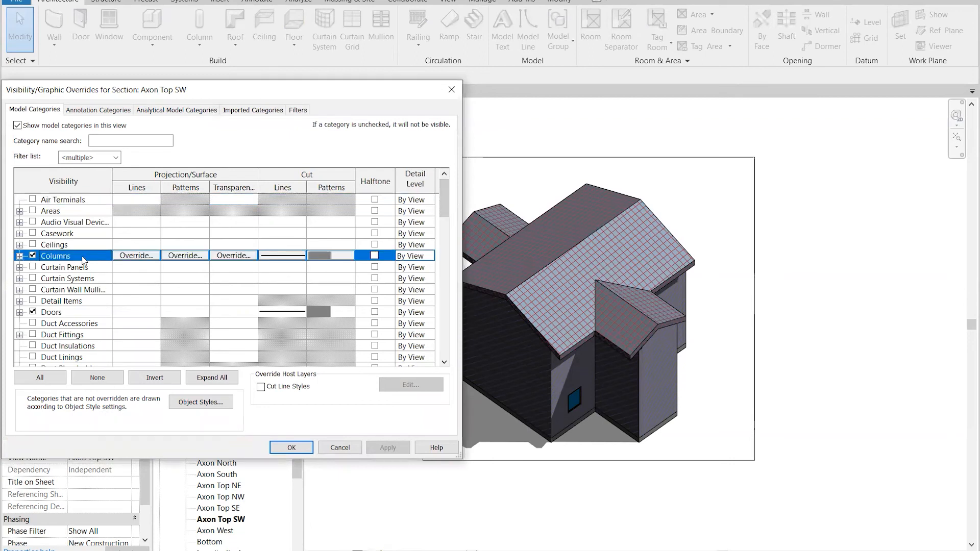
left_click(84, 311, "ctrl")
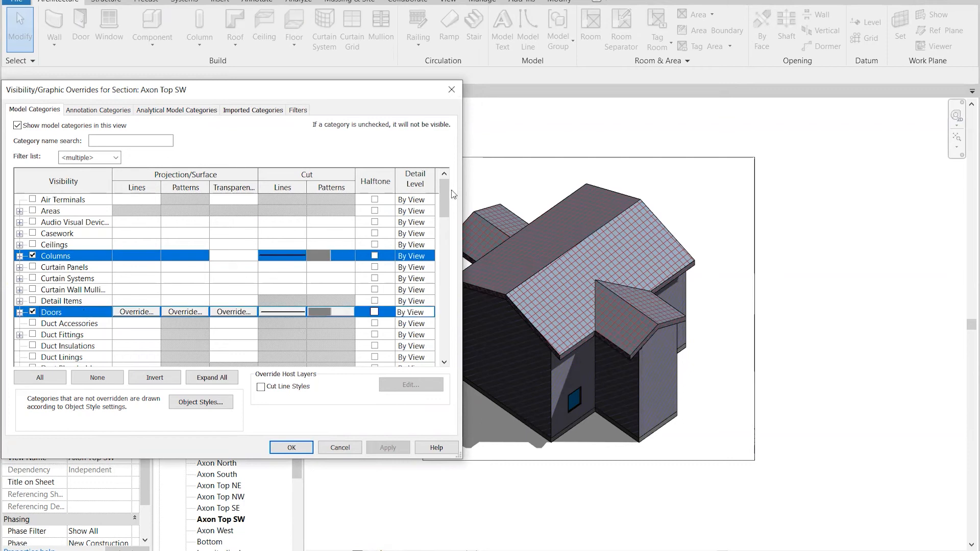
scroll(443, 204, "down", 7)
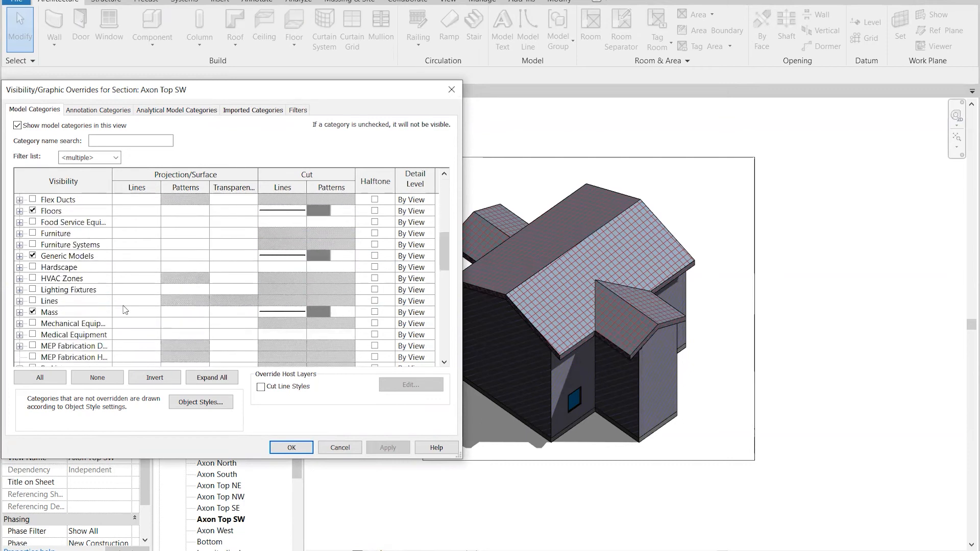
left_click(123, 306)
- Clear the projection/surface pattern override of the Roofs category
scroll(97, 291, "down", 2)
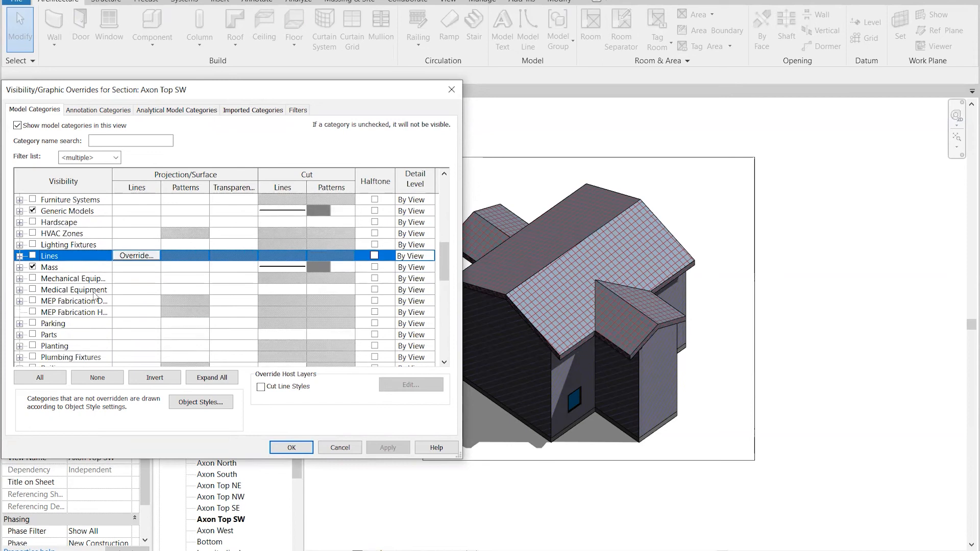
scroll(95, 294, "down", 5)
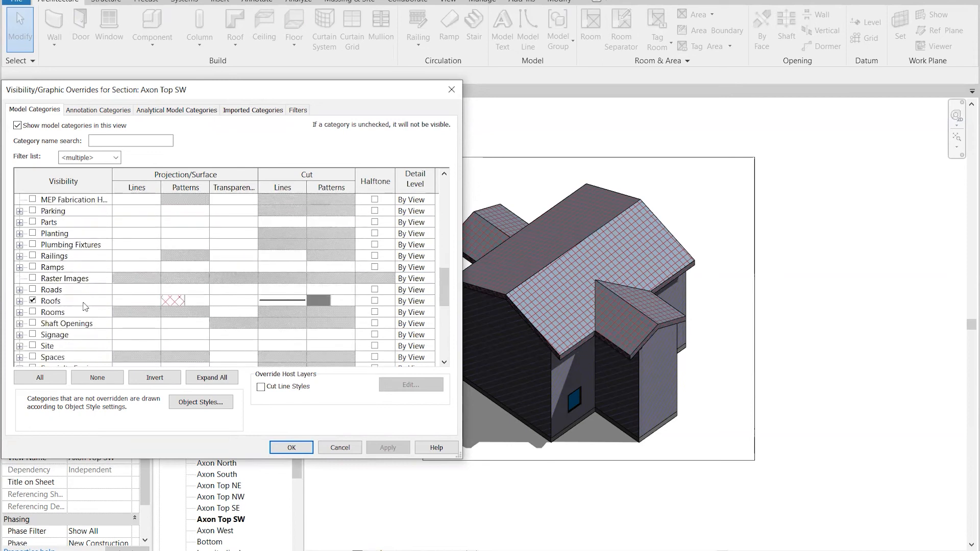
left_click(83, 302)
left_click(183, 304)
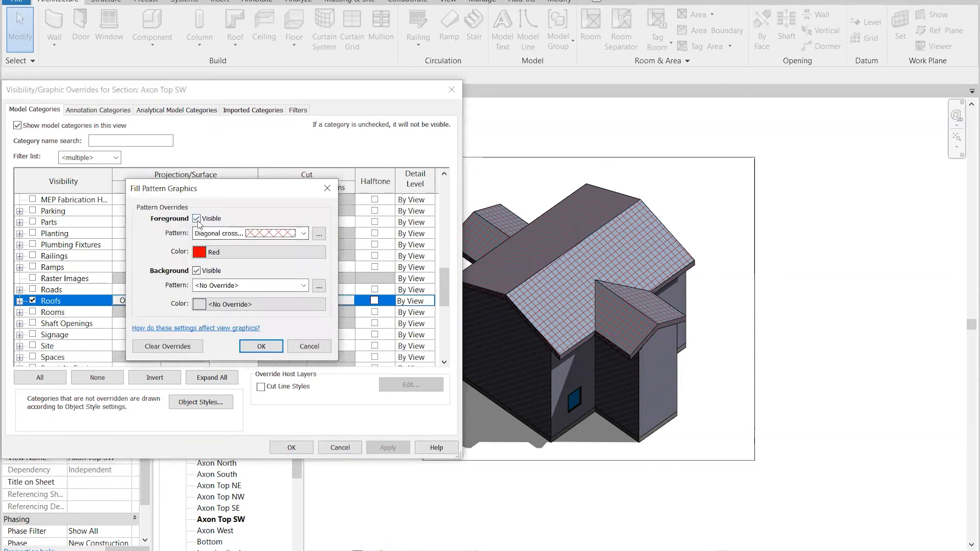
left_click(182, 347)
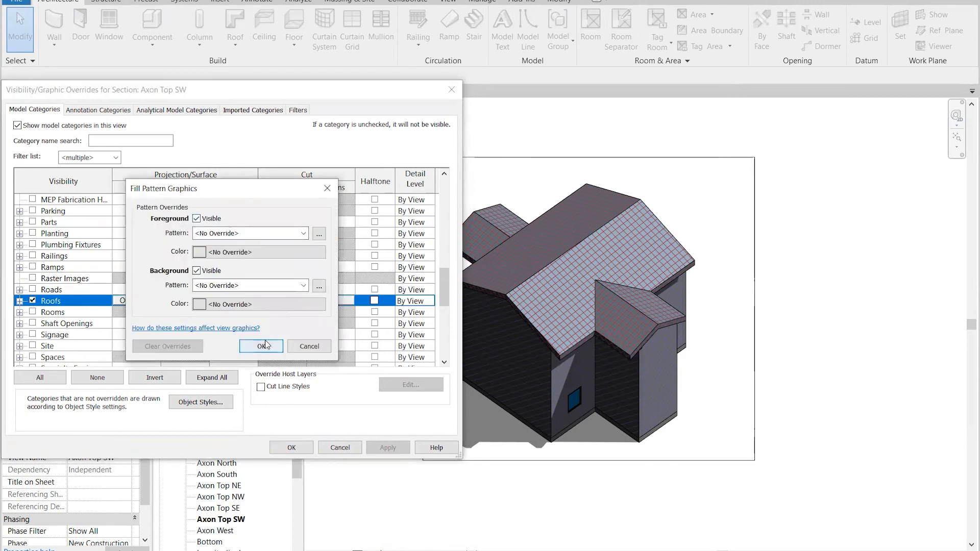
left_click(263, 346)
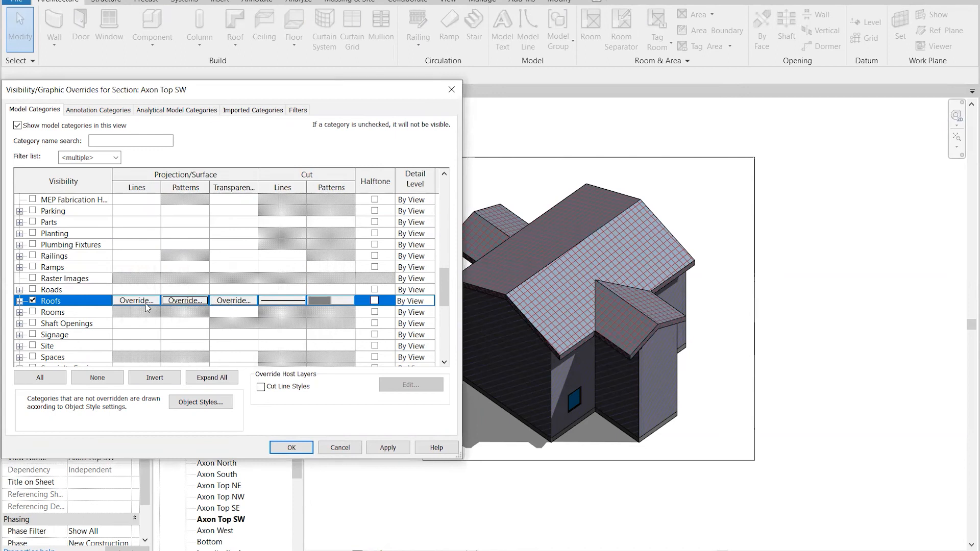
- Set the Roofs category's surface transparency to 63% and apply it to the view
left_click(237, 302)
left_click_drag(199, 276, 255, 276)
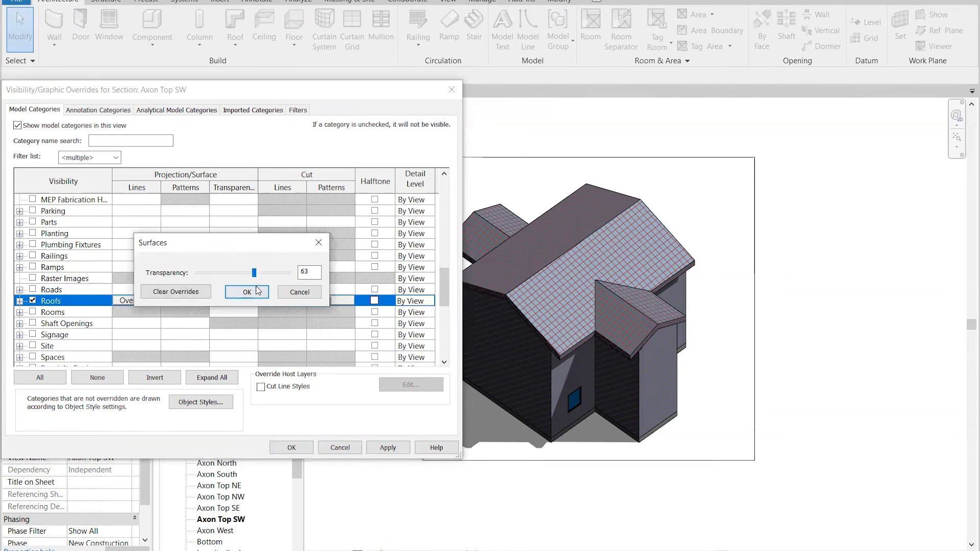
left_click(247, 292)
left_click(392, 449)
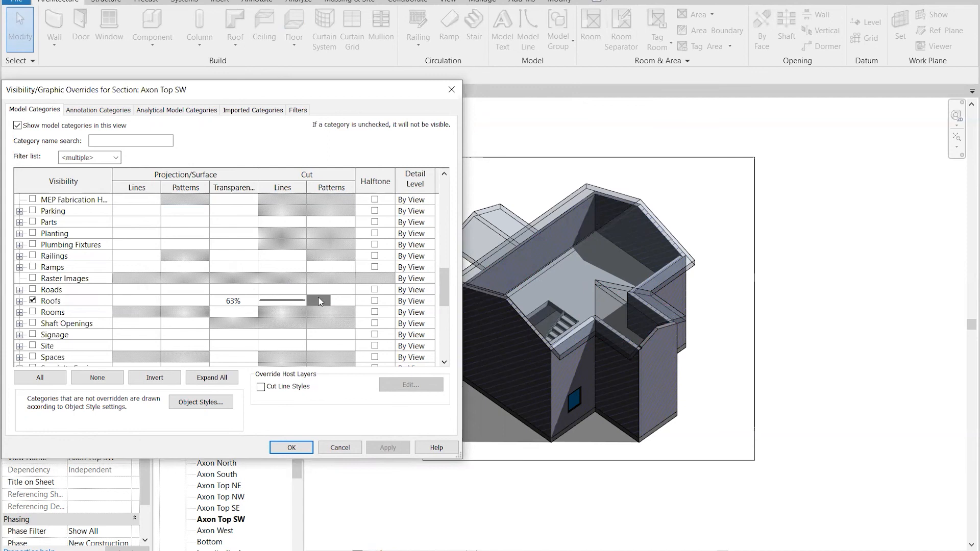
- Set the Roofs category's surface transparency to 100%, apply it to the view, and accept the overrides
left_click(250, 302)
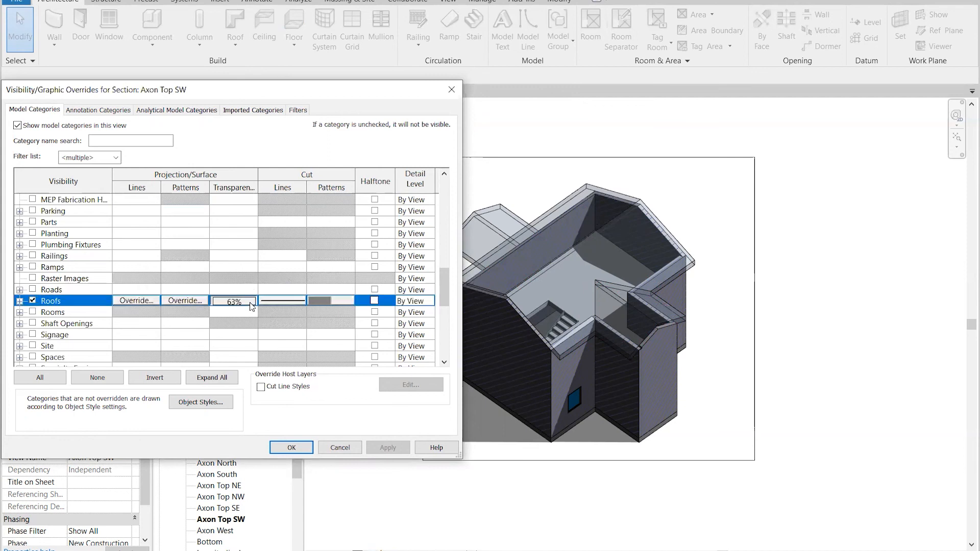
left_click(250, 302)
left_click_drag(255, 274, 292, 277)
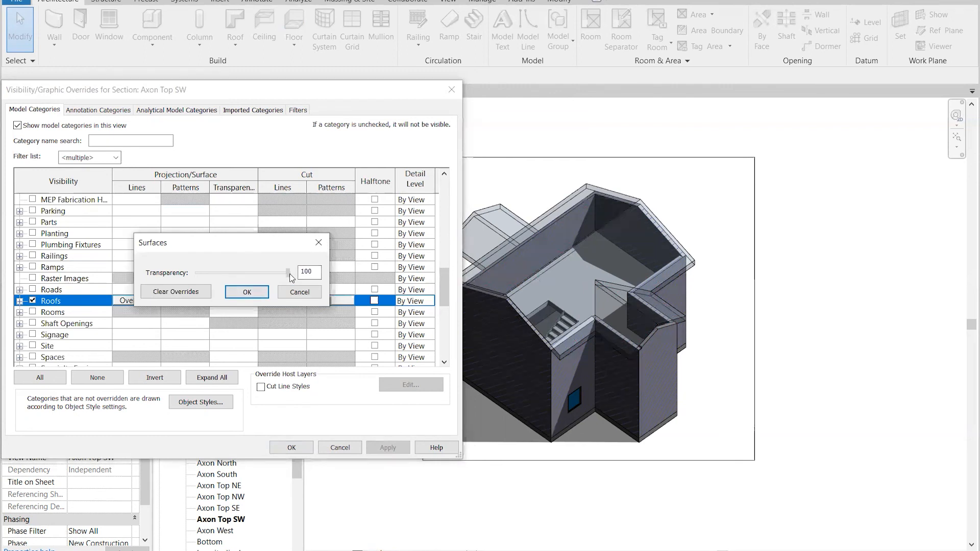
left_click(247, 293)
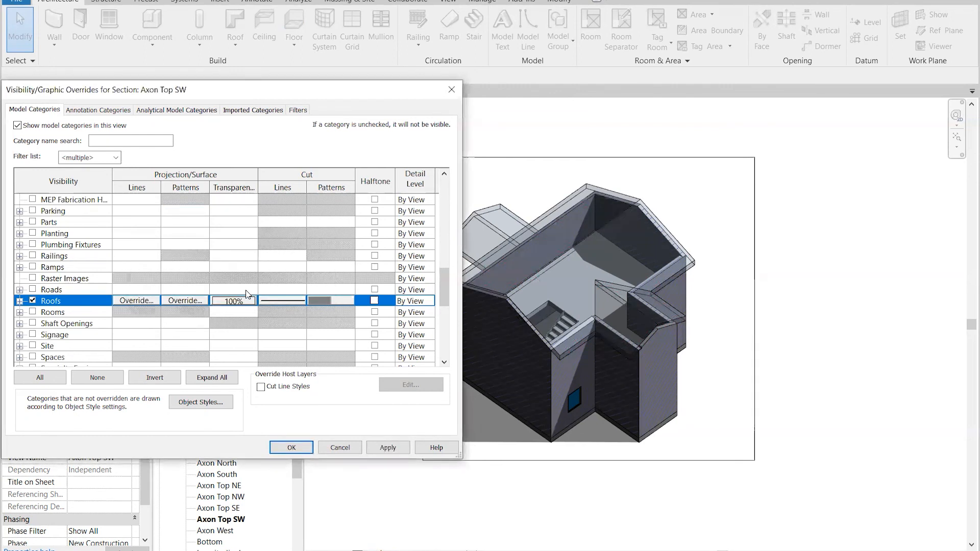
left_click(391, 446)
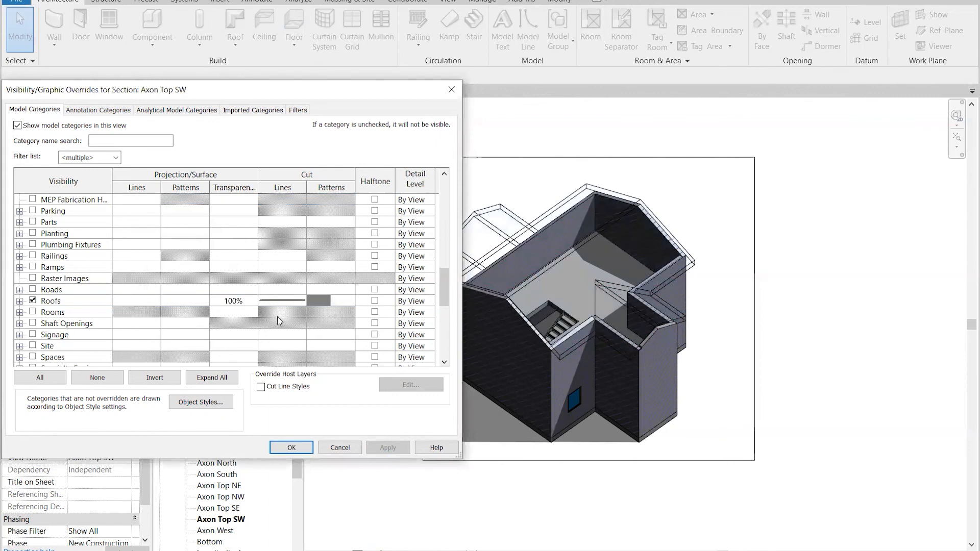
left_click(292, 448)
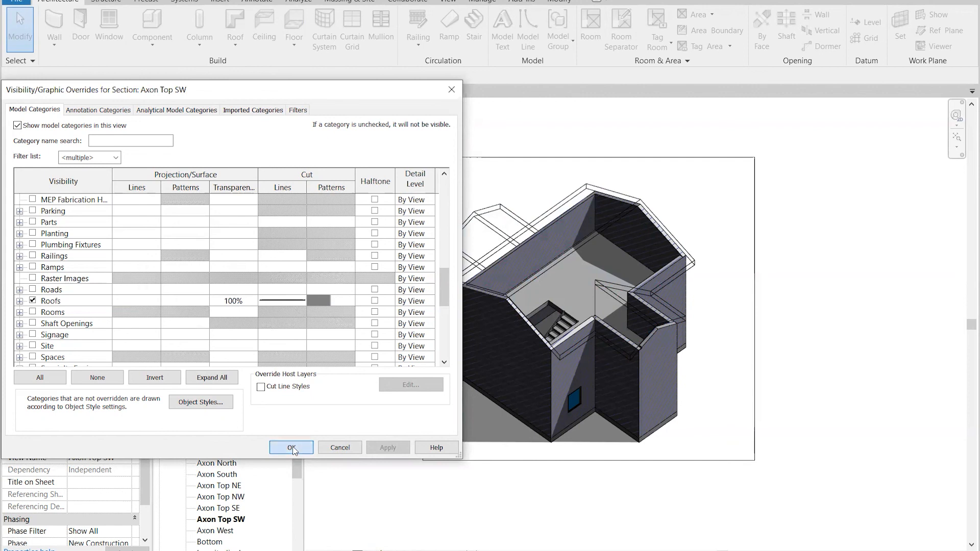